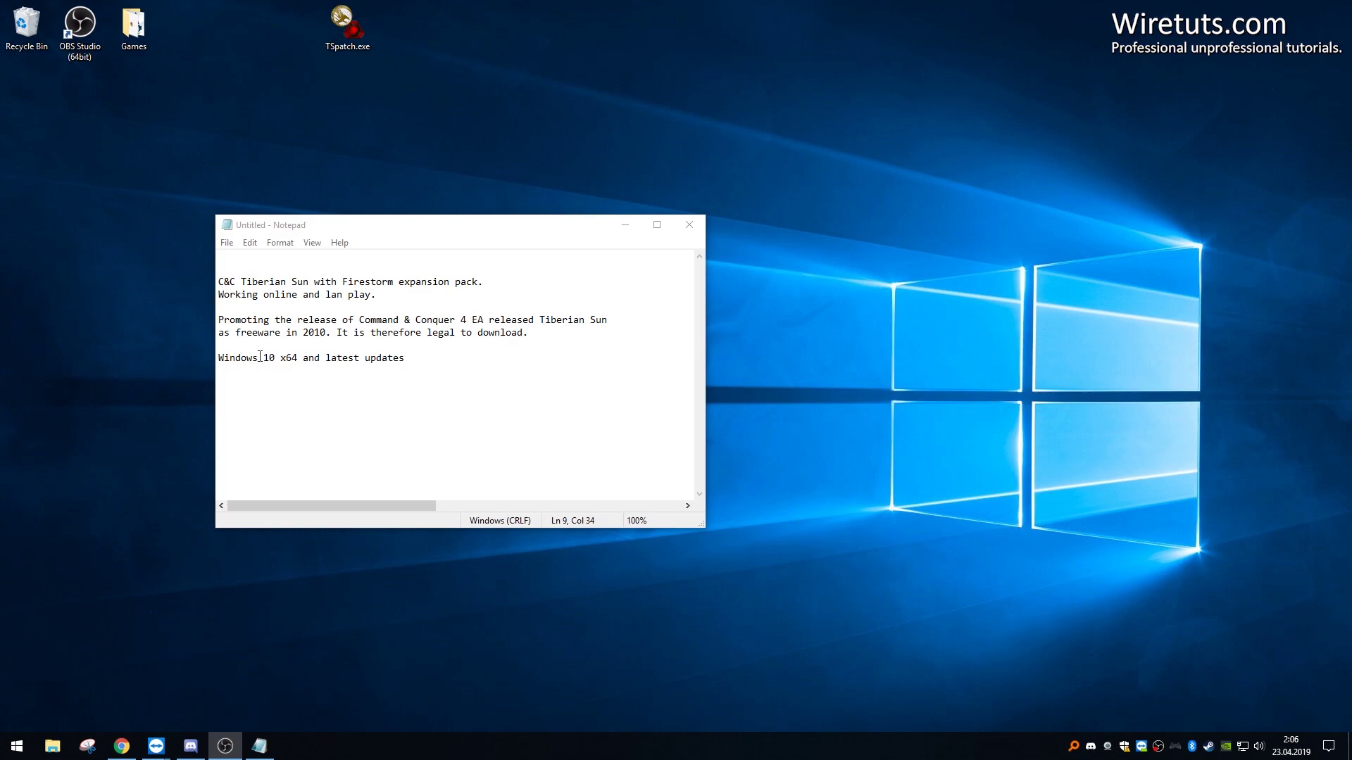
Step: Minimize the notes and open the Tore's installer download page linked in the Wiretuts article on playing Tiberian Sun
{"action": "left_click_drag", "start_coordinate": [328, 332], "coordinate": [217, 338]}
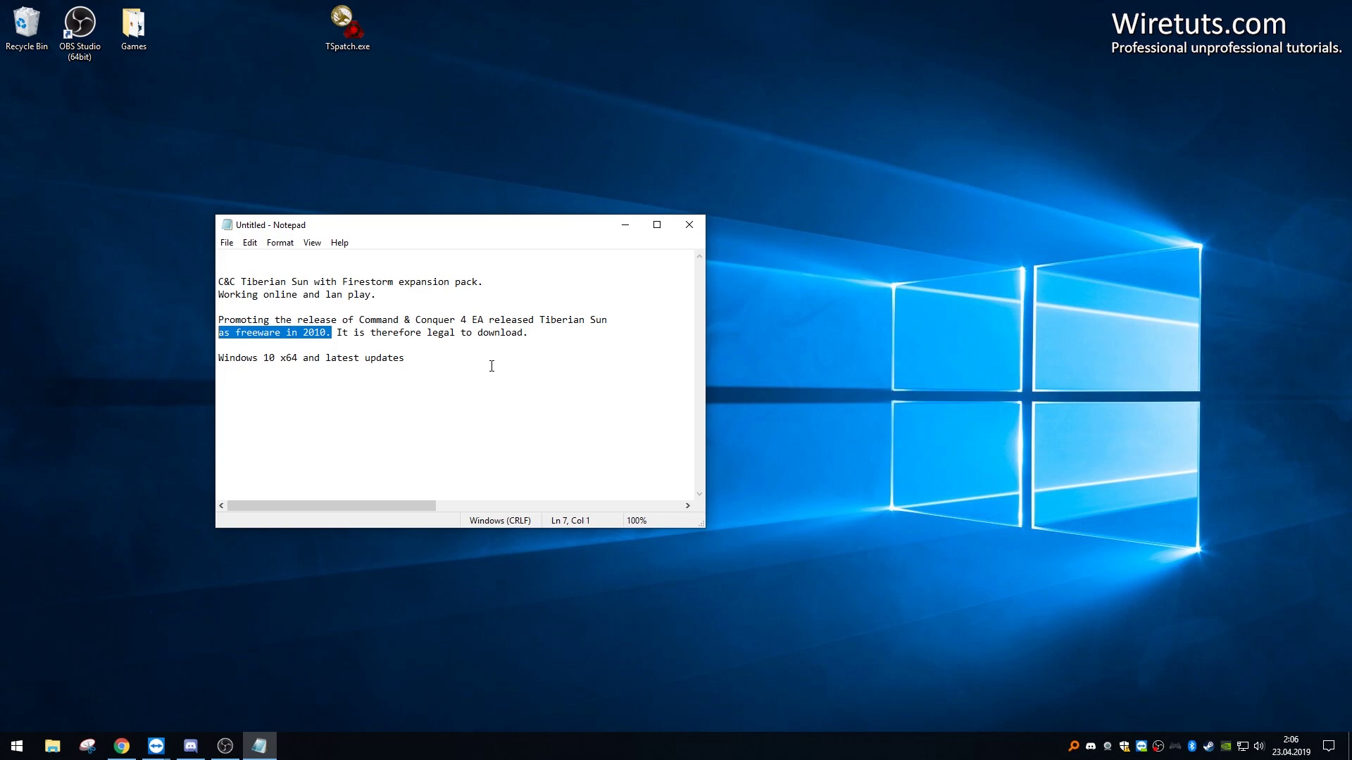
{"action": "left_click", "coordinate": [624, 230]}
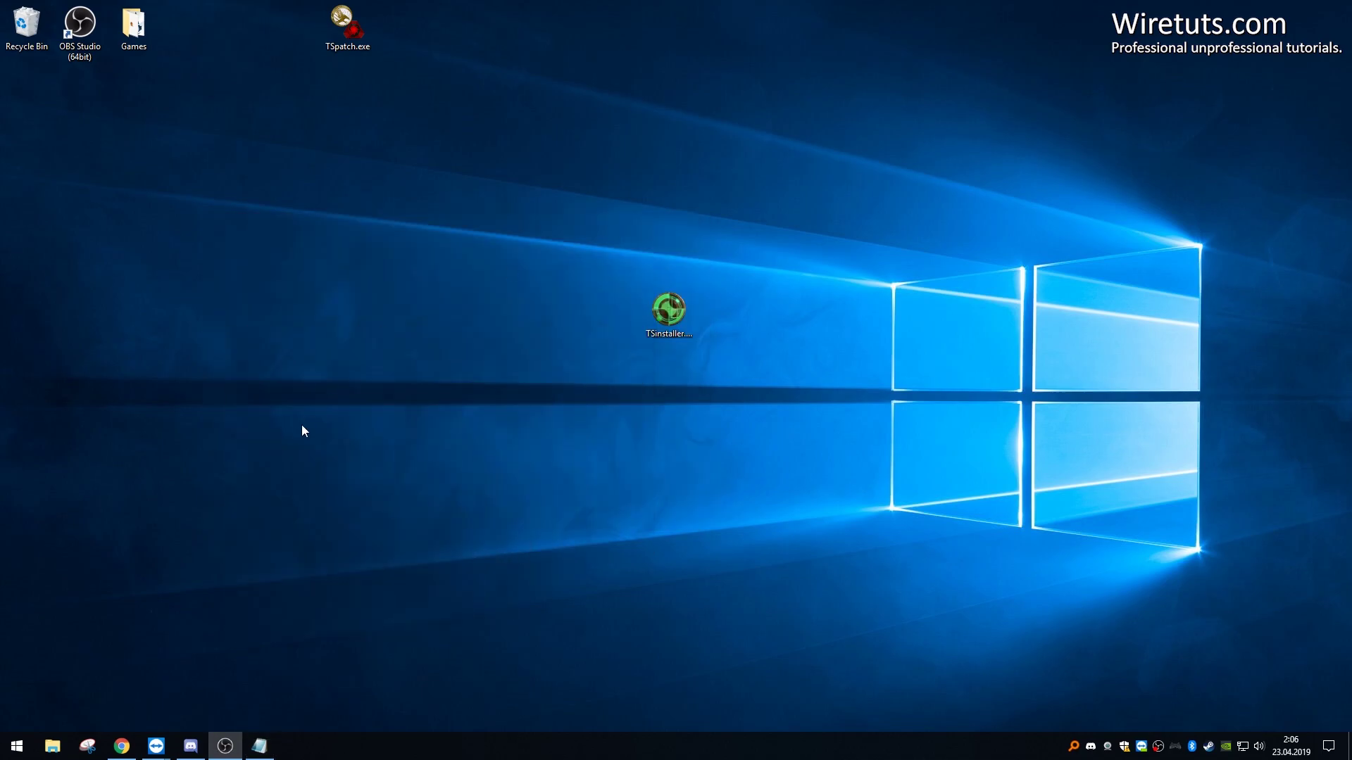
{"action": "left_click", "coordinate": [125, 747]}
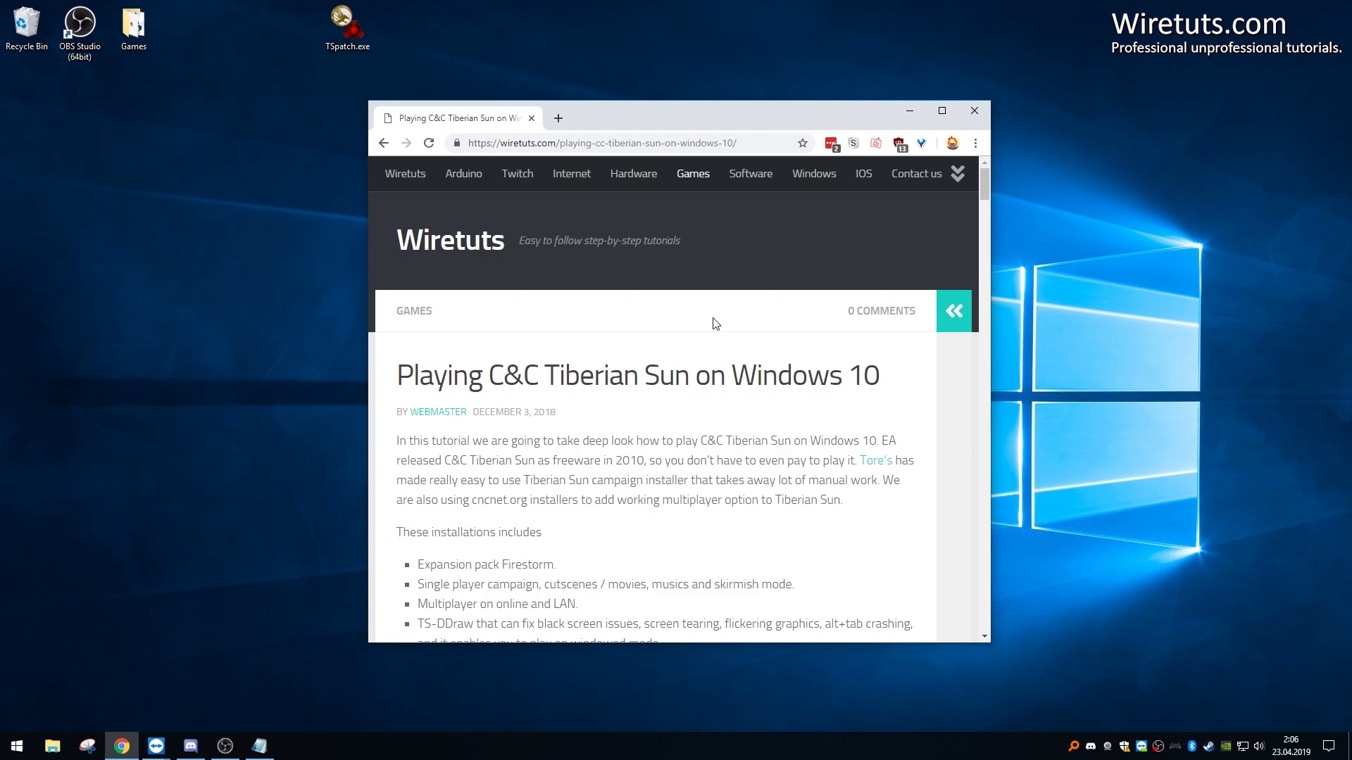
{"action": "scroll", "coordinate": [729, 294], "scroll_direction": "down", "scroll_amount": 2}
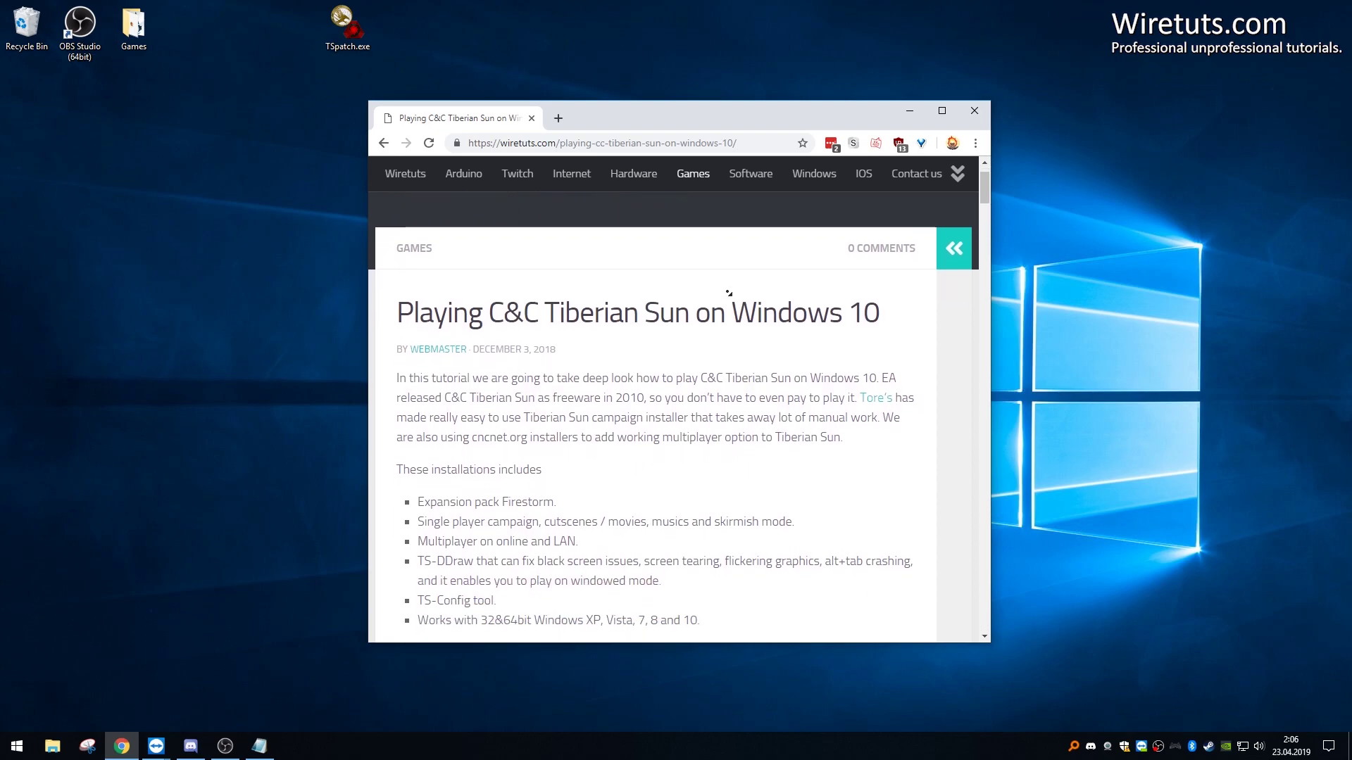
{"action": "scroll", "coordinate": [730, 295], "scroll_direction": "down", "scroll_amount": 1}
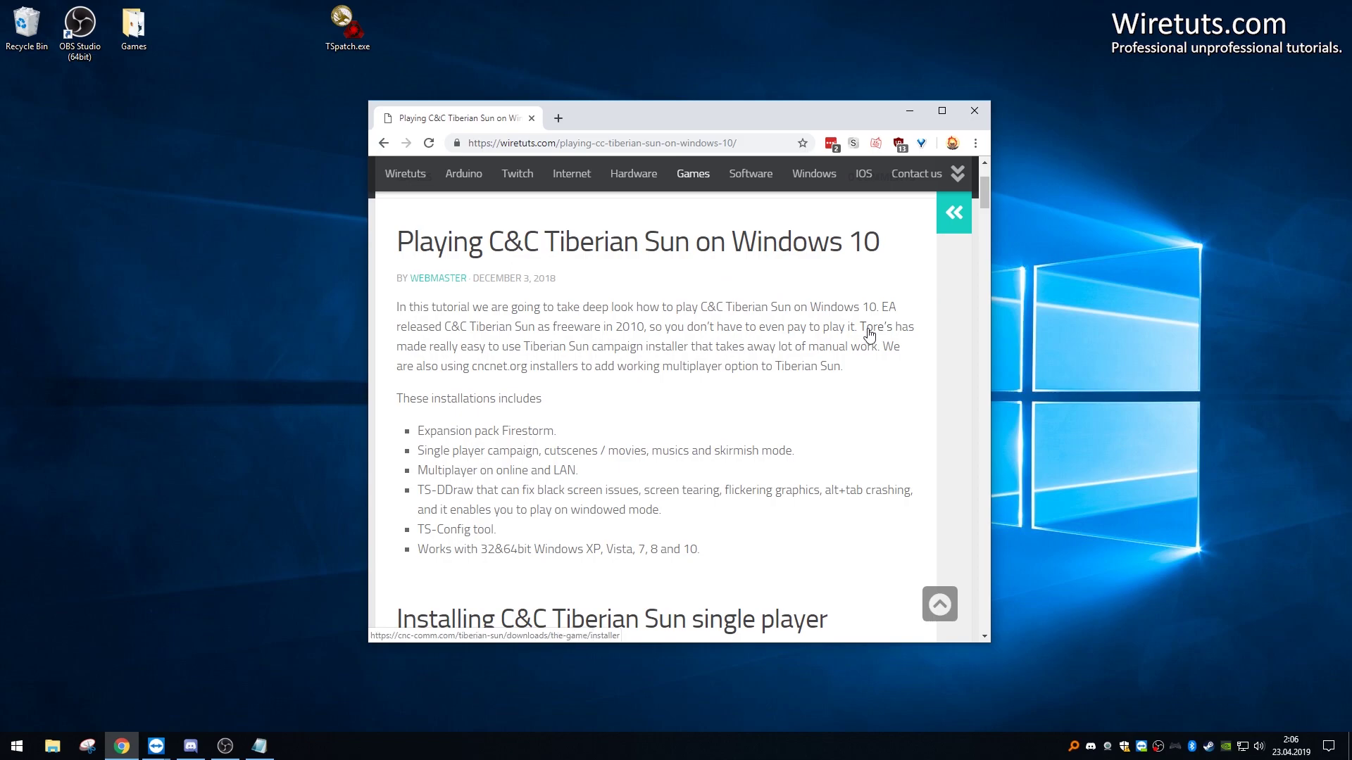
{"action": "middle_click", "coordinate": [870, 336]}
{"action": "left_click", "coordinate": [613, 120]}
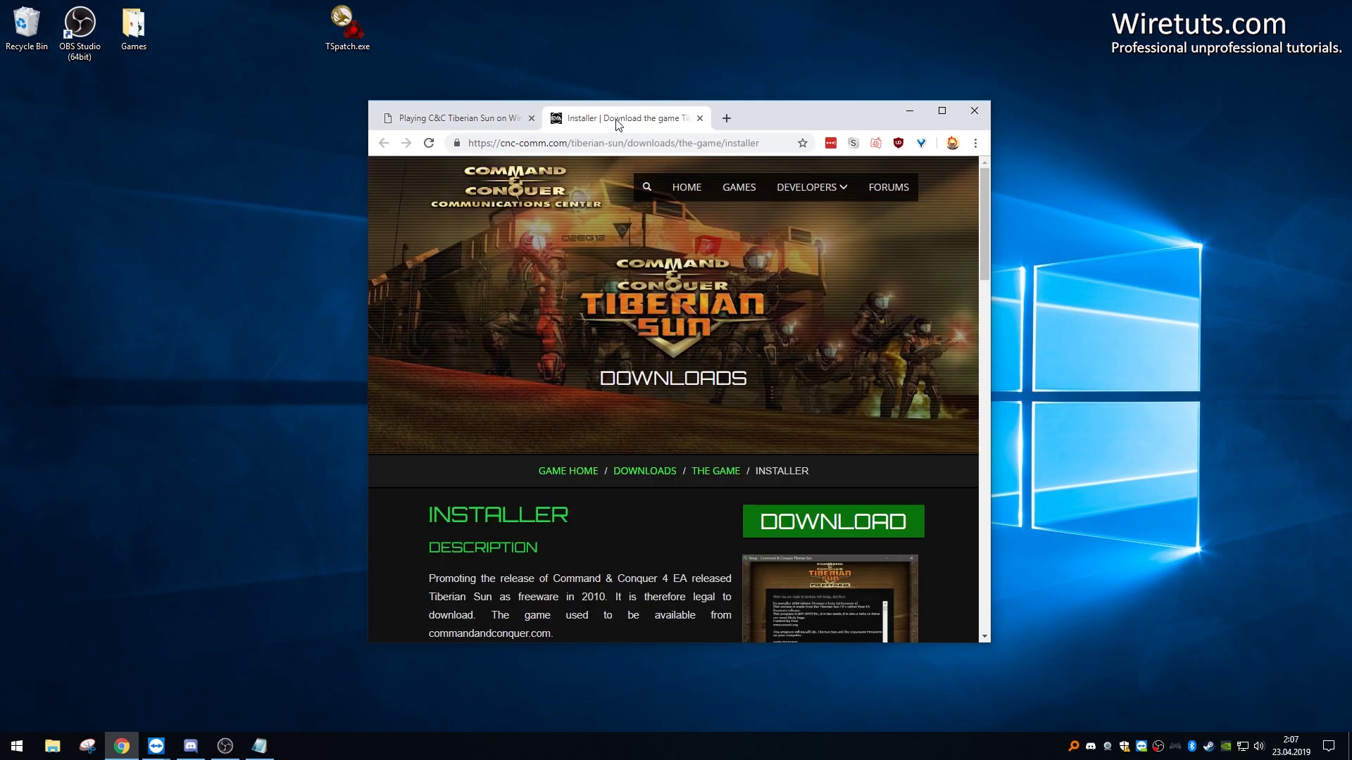
{"action": "scroll", "coordinate": [754, 221], "scroll_direction": "down", "scroll_amount": 3}
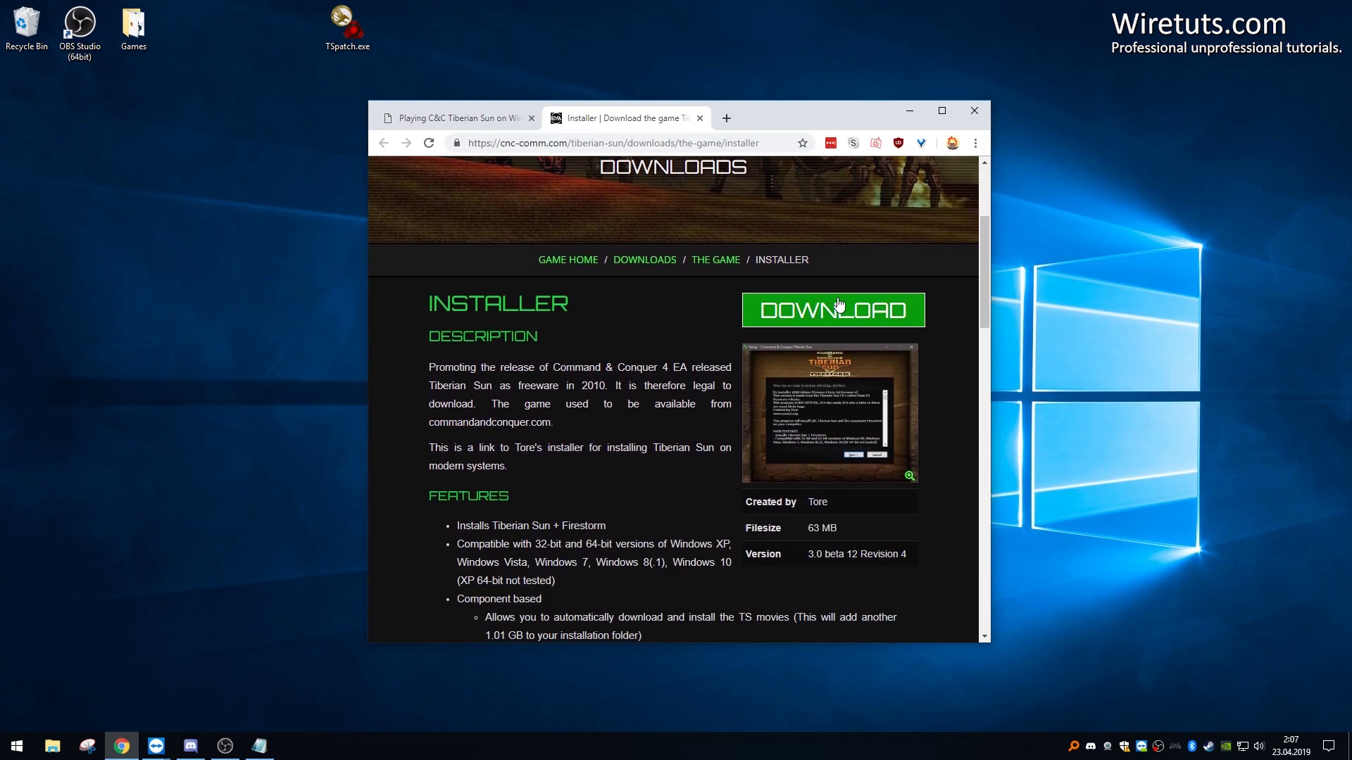
Step: Return to the Wiretuts article, highlight the TSinstaller.exe download link, and minimize the browser
{"action": "left_click", "coordinate": [403, 121]}
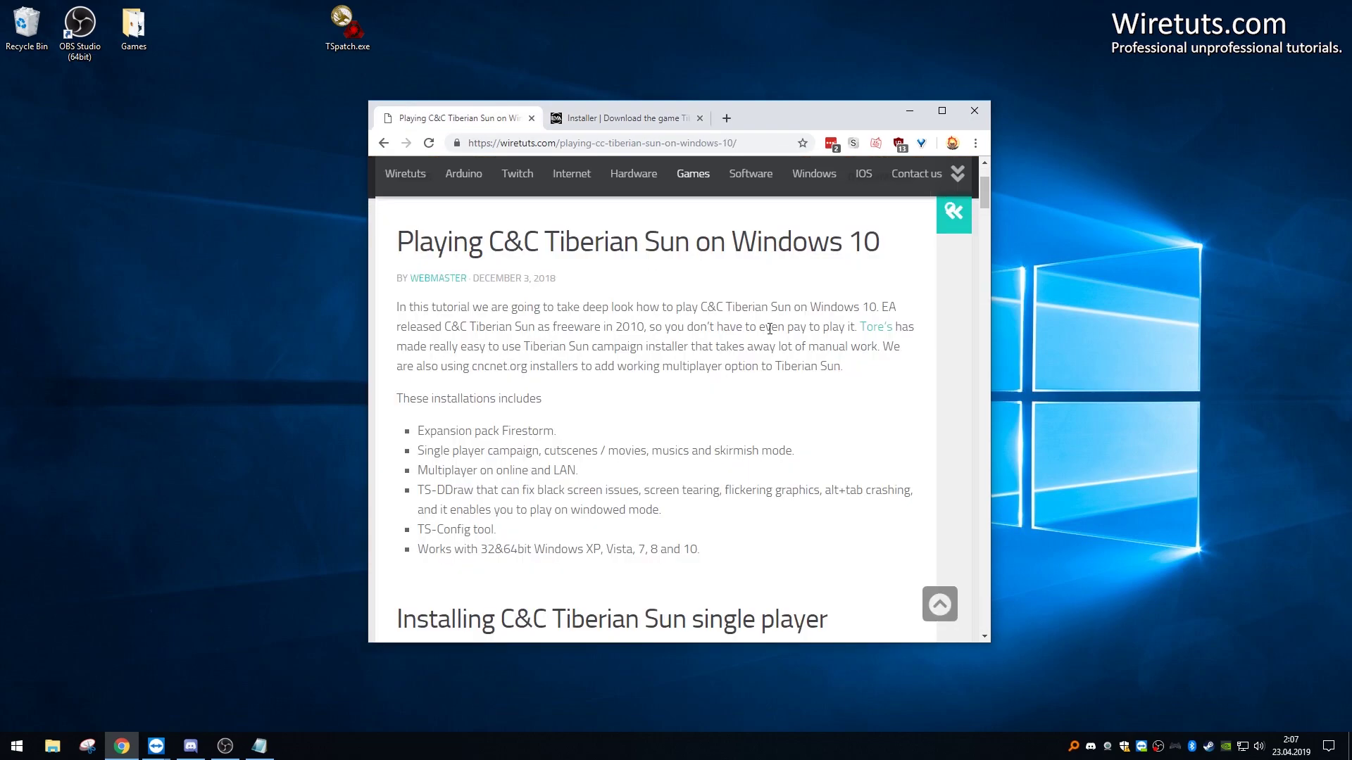
{"action": "scroll", "coordinate": [778, 310], "scroll_direction": "down", "scroll_amount": 2}
{"action": "scroll", "coordinate": [783, 329], "scroll_direction": "down", "scroll_amount": 4}
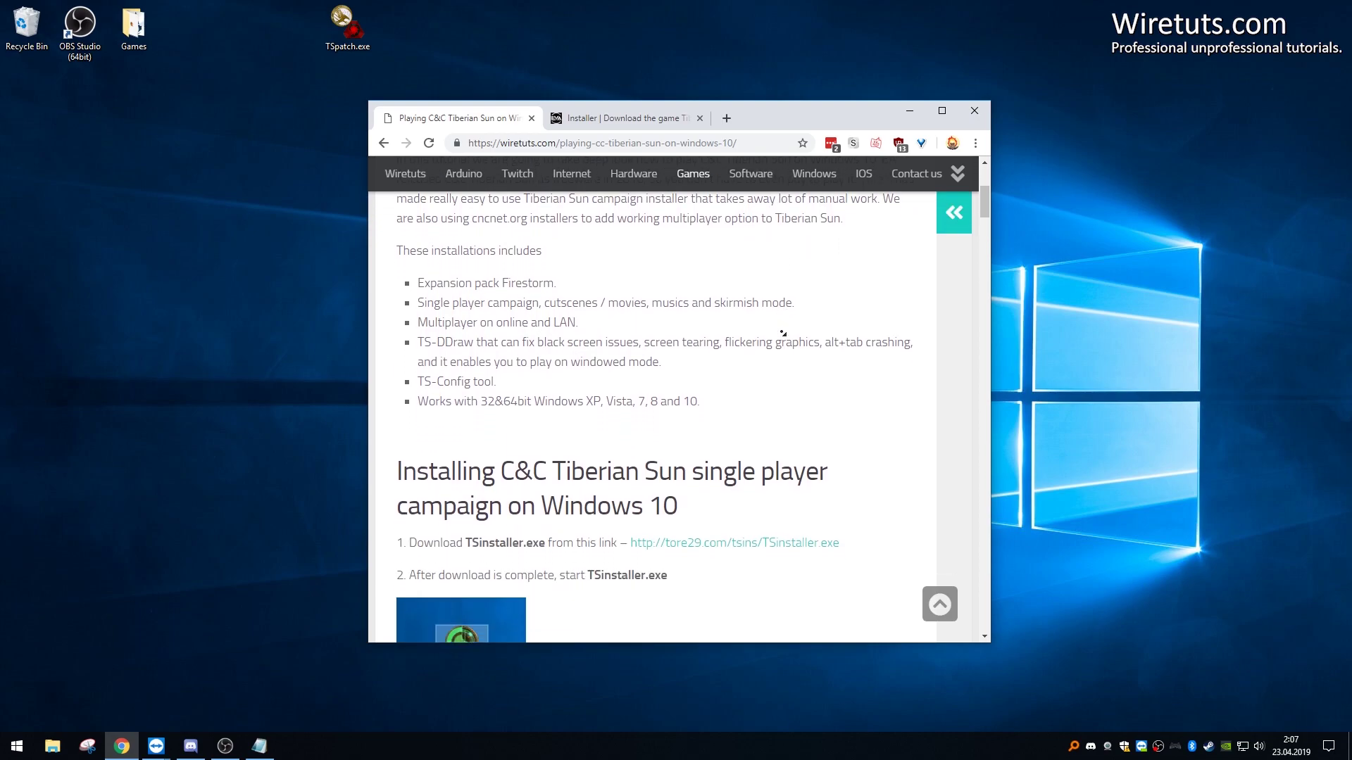
{"action": "left_click_drag", "start_coordinate": [849, 361], "coordinate": [634, 363]}
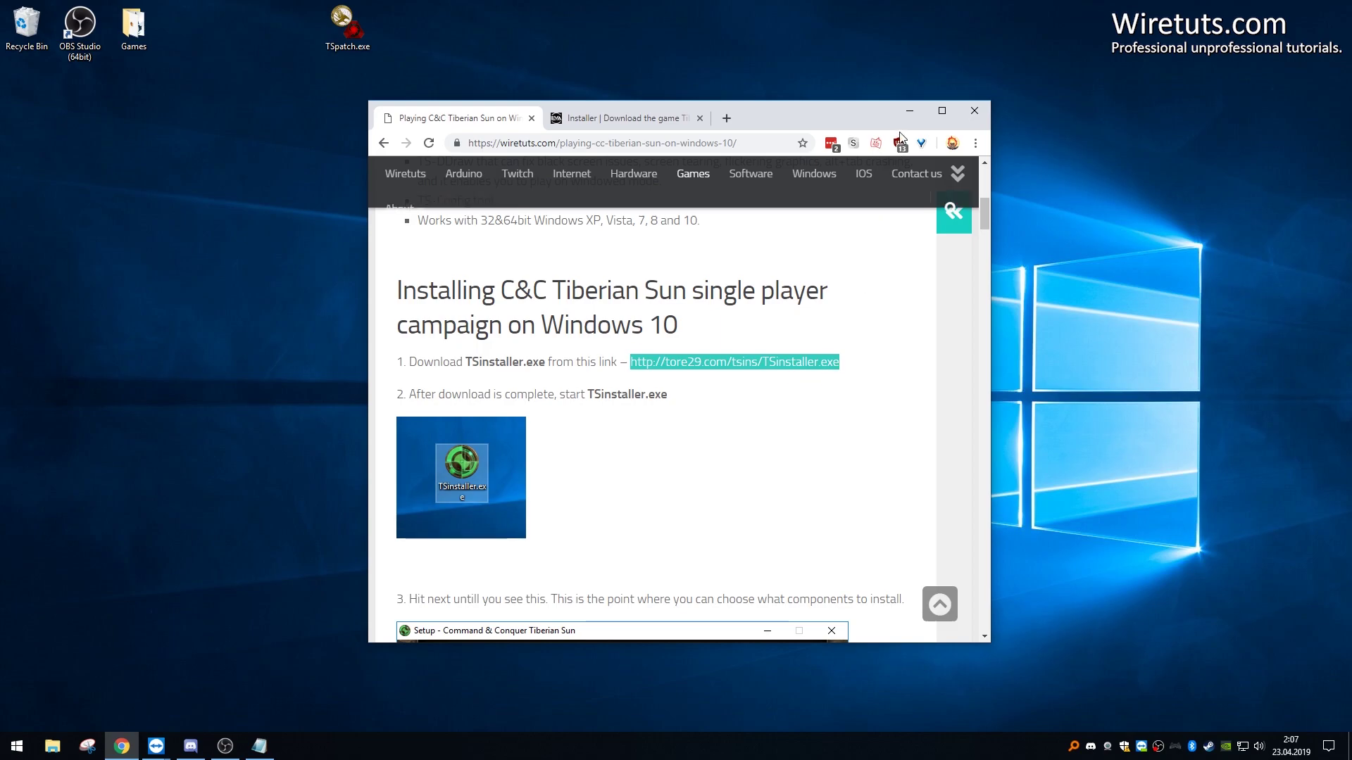
{"action": "left_click", "coordinate": [909, 113]}
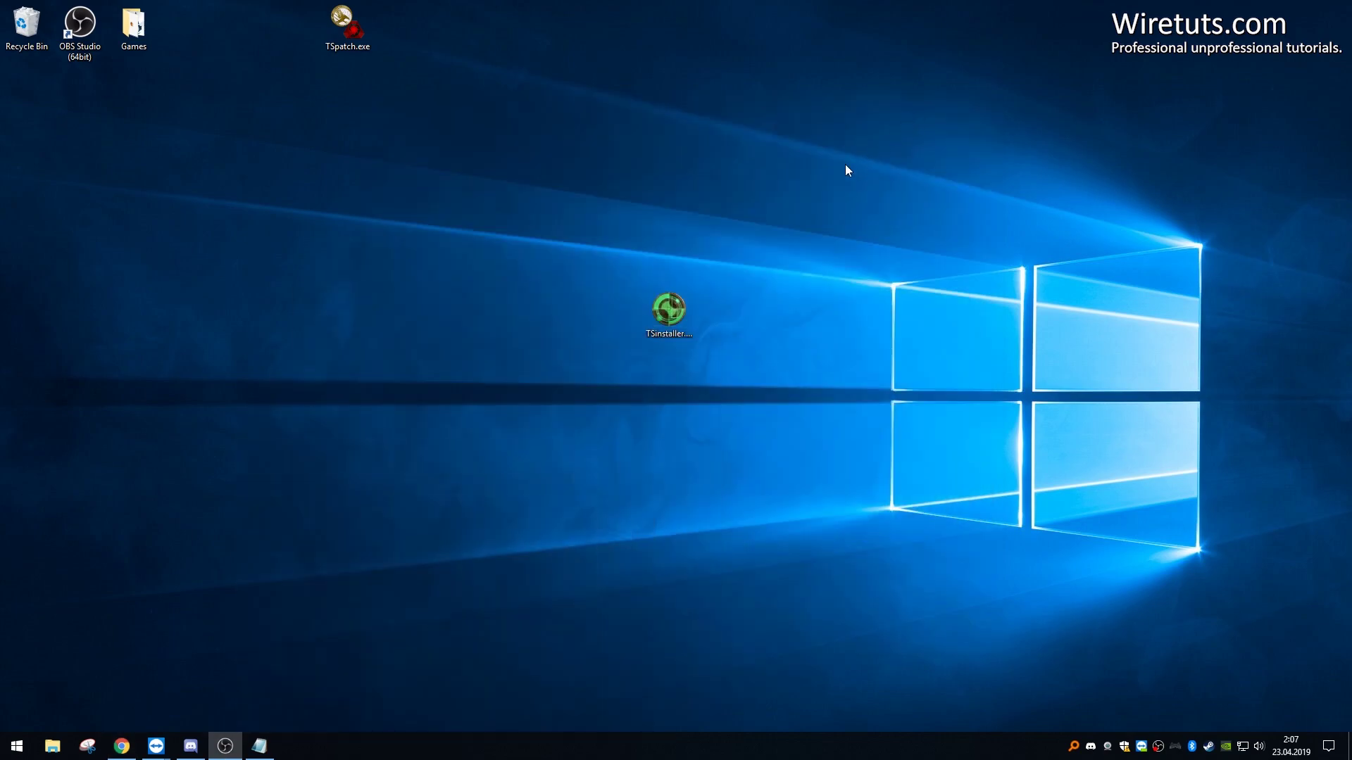
Step: Launch TSinstaller.exe from the desktop and continue past the setup introduction
{"action": "left_click", "coordinate": [656, 323]}
{"action": "double_click", "coordinate": [658, 321]}
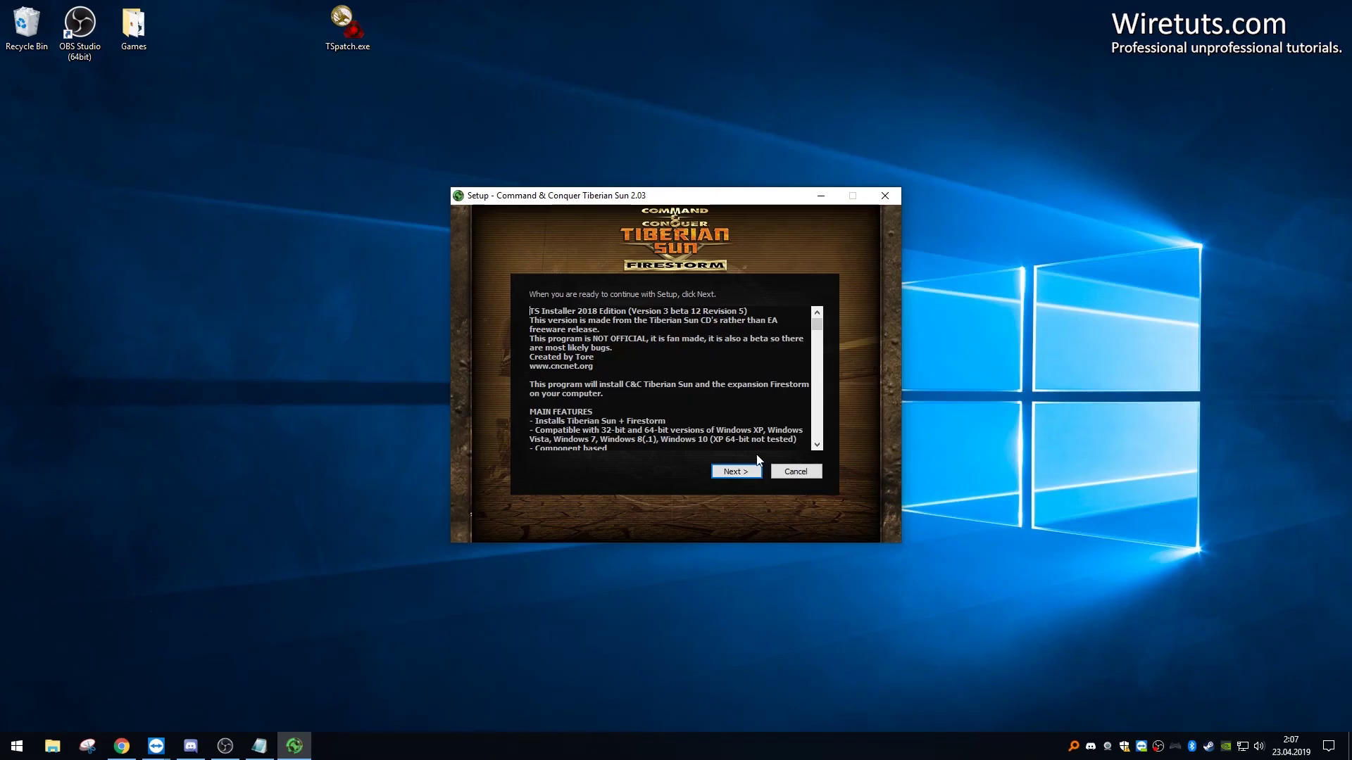
{"action": "left_click", "coordinate": [738, 473]}
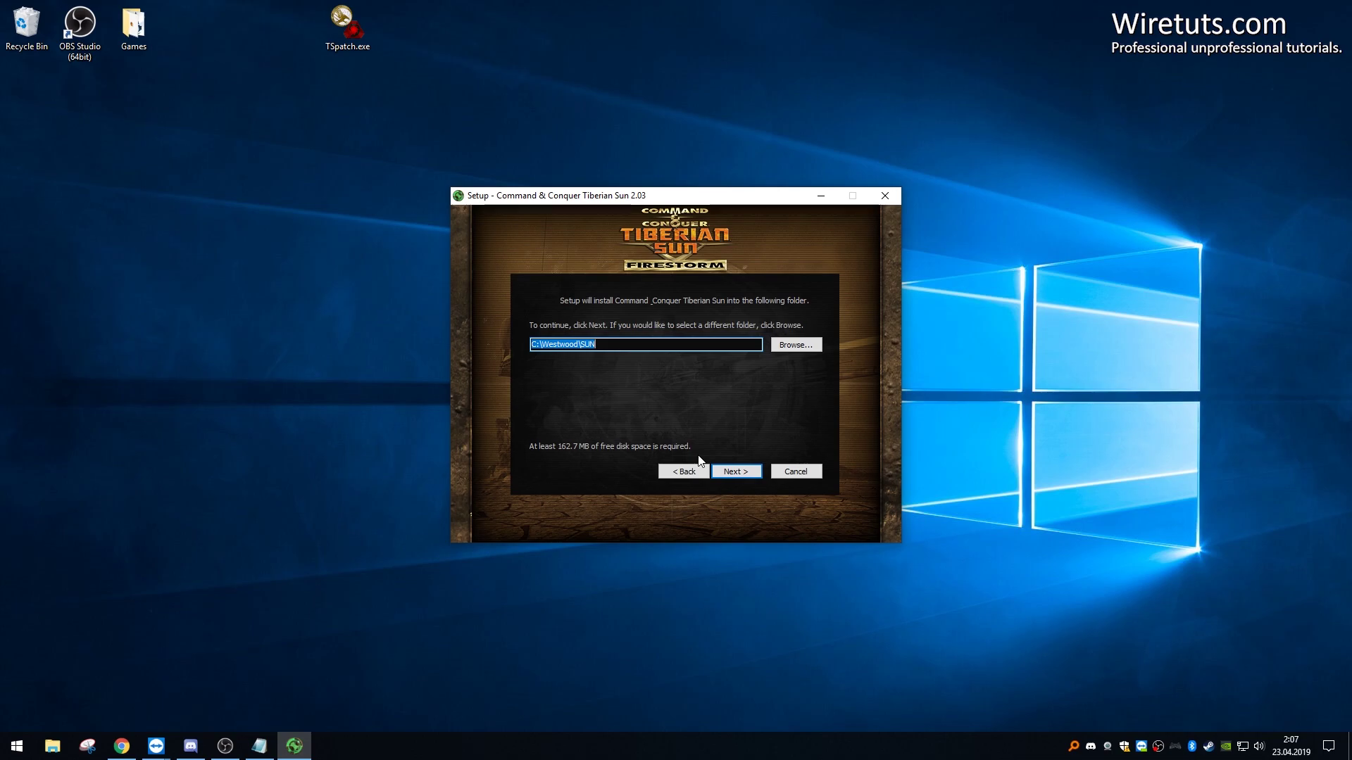
Step: Keep C:\Westwood\SUN as the destination folder and continue to the additional setup tasks
{"action": "left_click", "coordinate": [624, 343]}
{"action": "double_click", "coordinate": [623, 343]}
{"action": "left_click", "coordinate": [623, 343]}
{"action": "double_click", "coordinate": [603, 345]}
{"action": "left_click", "coordinate": [602, 346]}
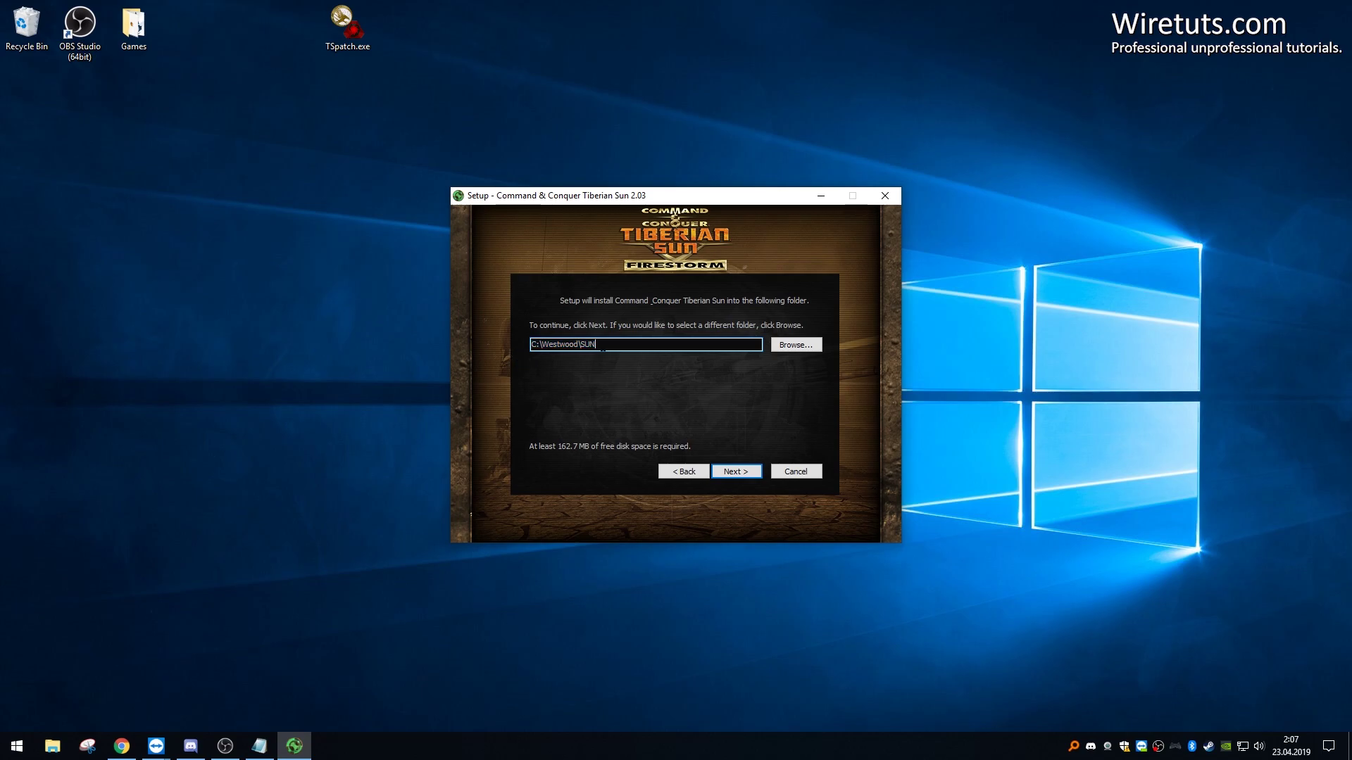
{"action": "left_click", "coordinate": [733, 472]}
{"action": "left_click", "coordinate": [733, 472]}
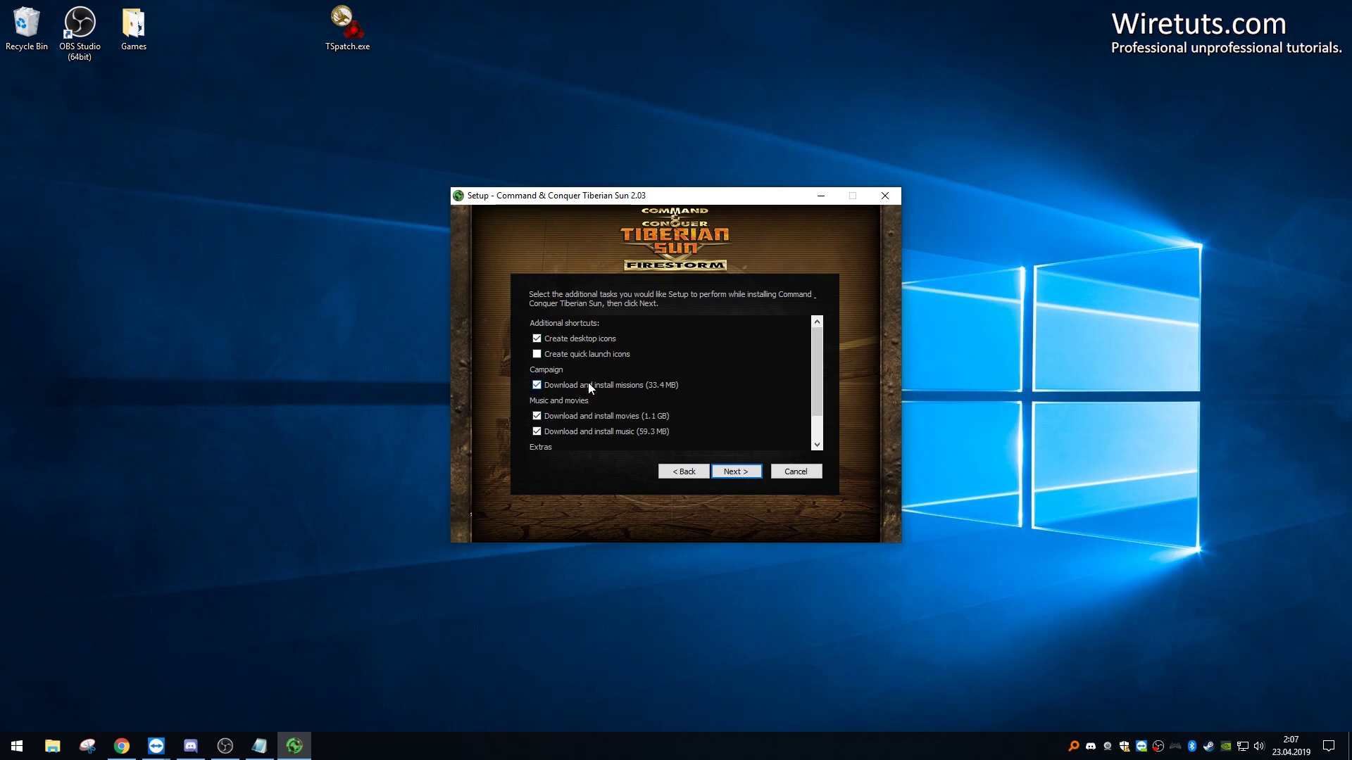
Step: Install the game with desktop icons, missions, movies, music and extras, and finish setup without either themepack
{"action": "scroll", "coordinate": [816, 367], "scroll_direction": "down", "scroll_amount": 2}
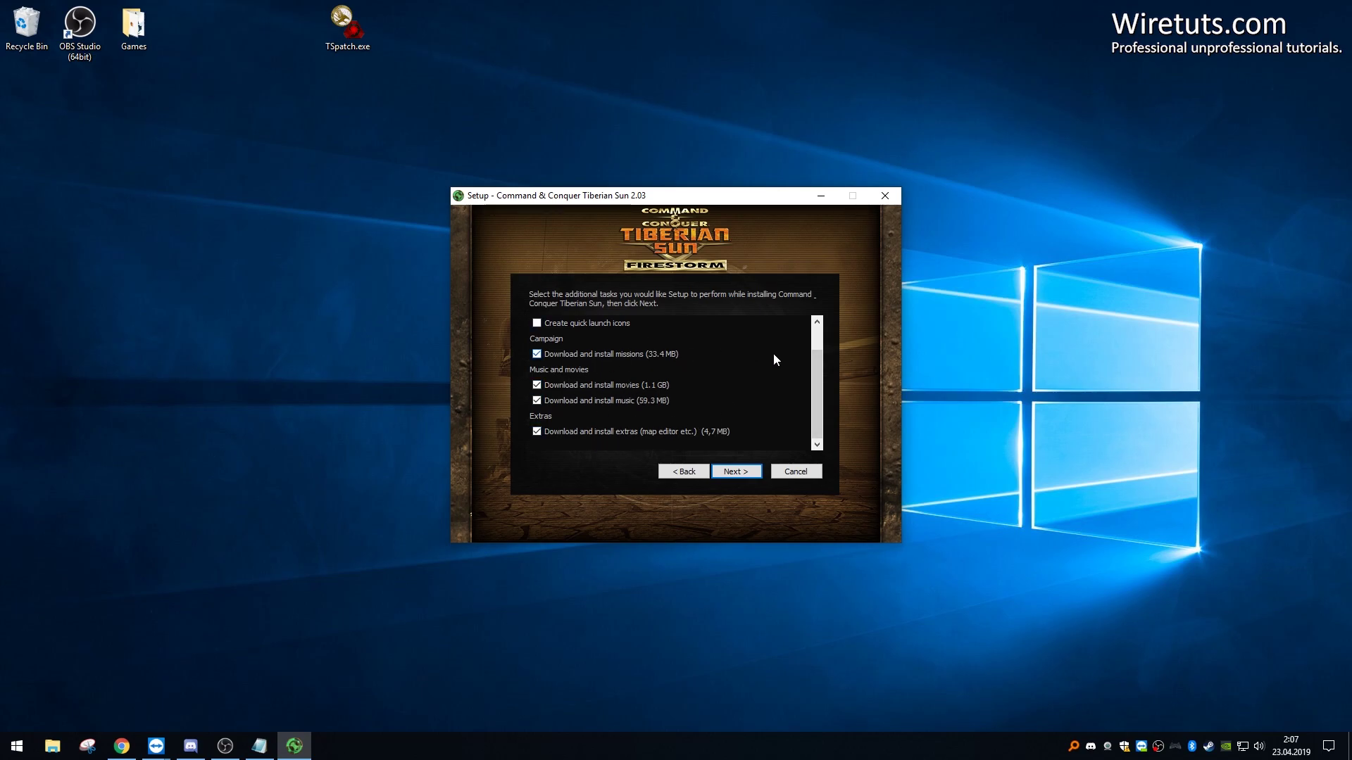
{"action": "left_click_drag", "start_coordinate": [817, 396], "coordinate": [800, 423]}
{"action": "left_click", "coordinate": [739, 473]}
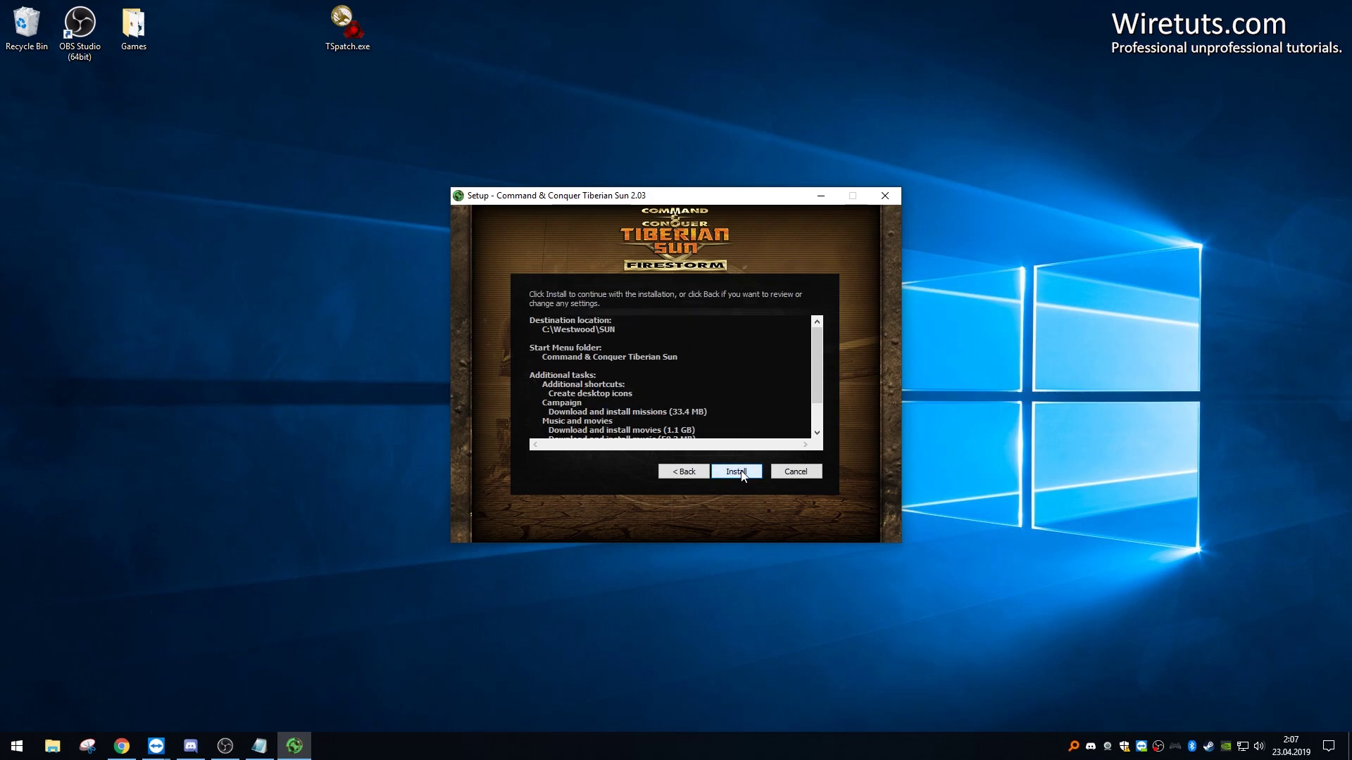
{"action": "left_click", "coordinate": [741, 474]}
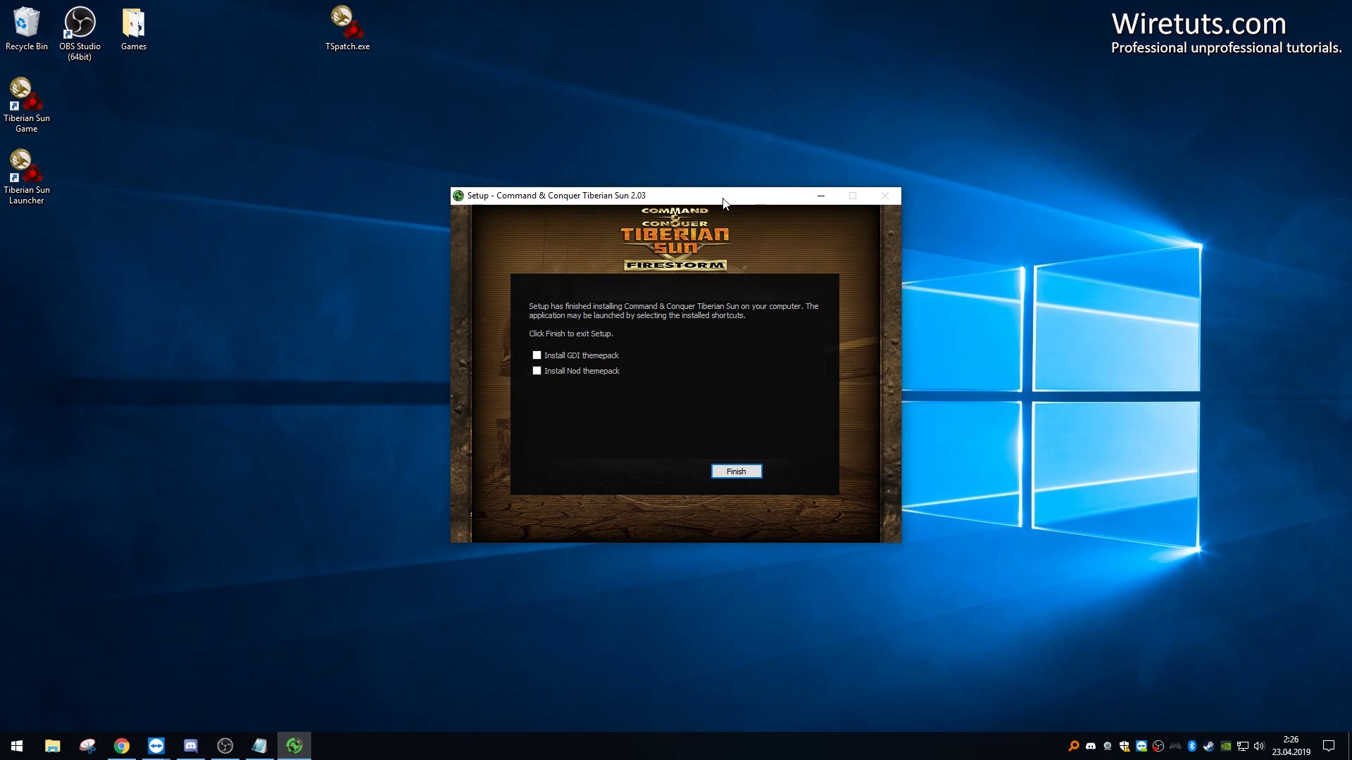
{"action": "left_click", "coordinate": [742, 472]}
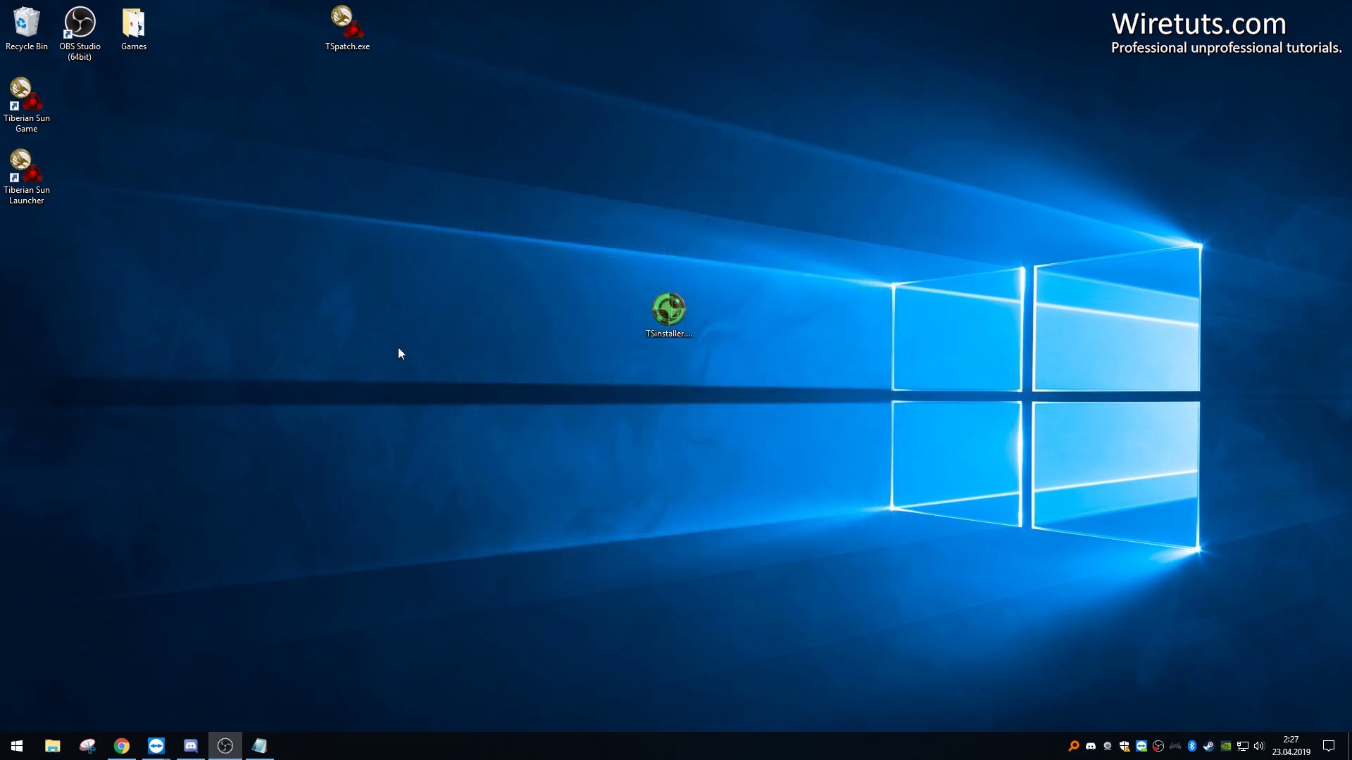
Step: Move the two Tiberian Sun shortcuts to the desktop's centre and open the Tiberian Sun Game shortcut's file location, closing its properties
{"action": "left_click_drag", "start_coordinate": [117, 279], "coordinate": [462, 410]}
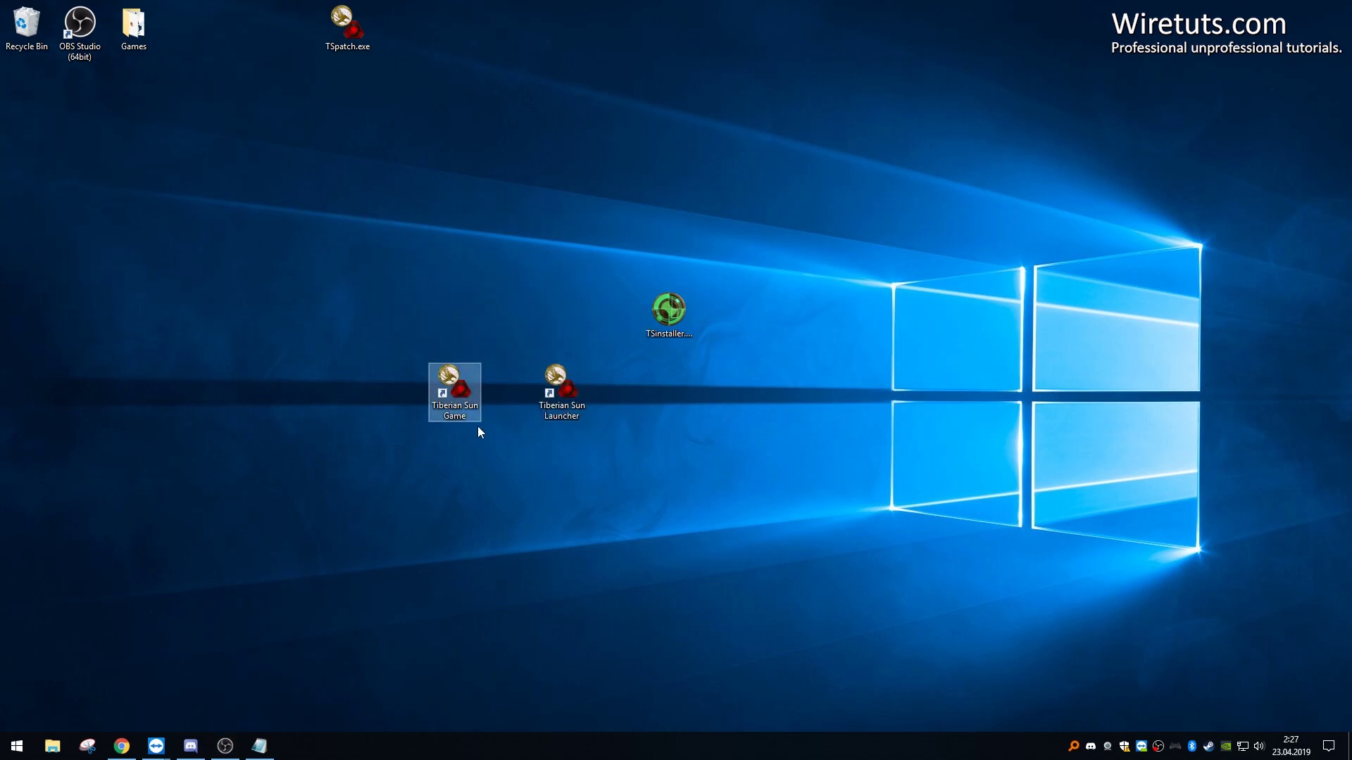
{"action": "right_click", "coordinate": [458, 391]}
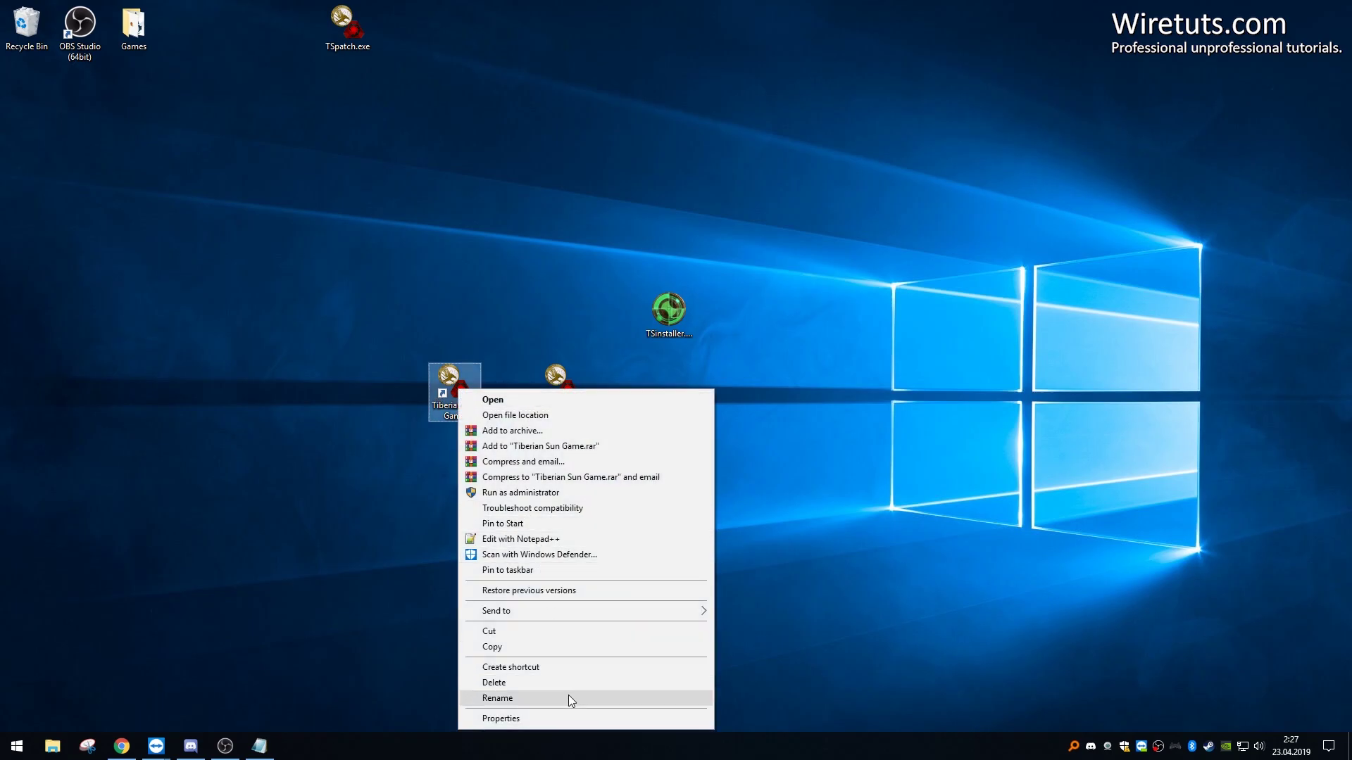
{"action": "left_click", "coordinate": [579, 719]}
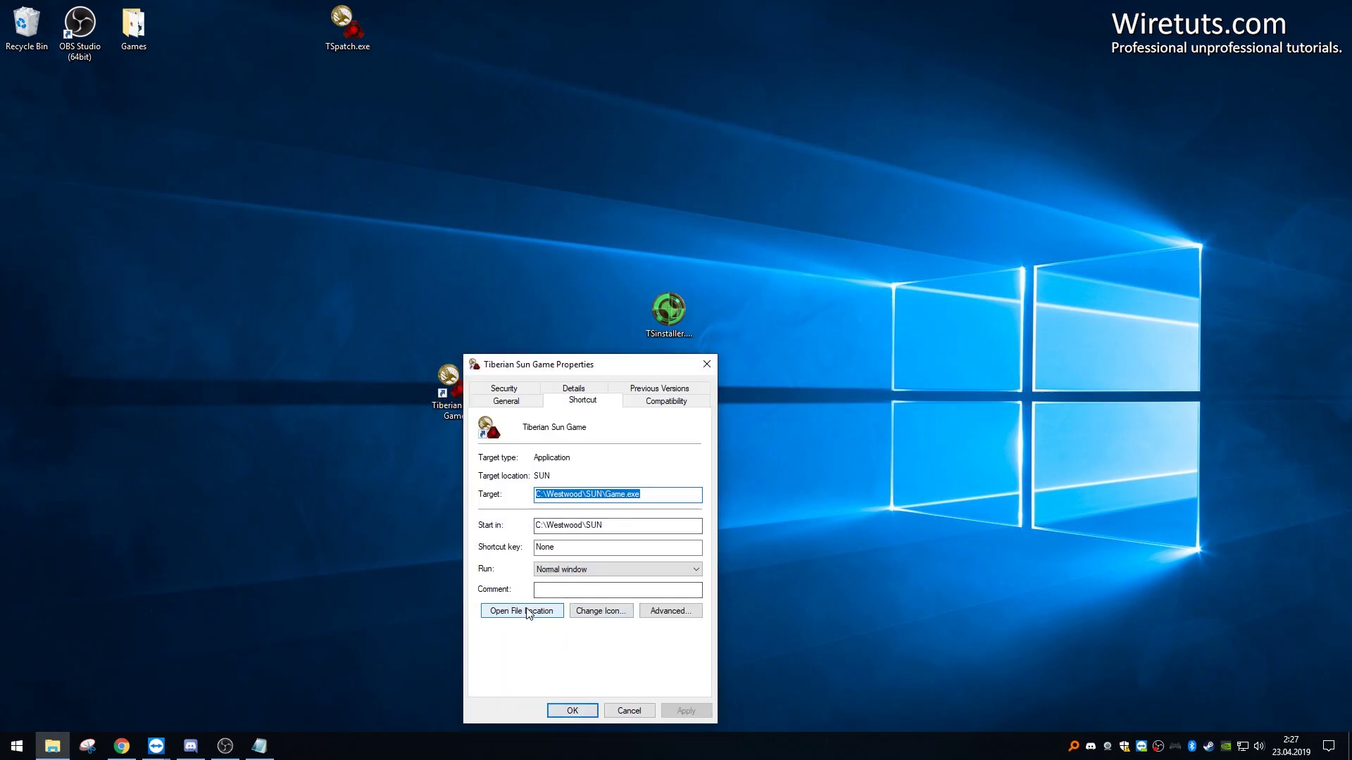
{"action": "left_click", "coordinate": [530, 611]}
{"action": "left_click_drag", "start_coordinate": [567, 7], "coordinate": [686, 145]}
{"action": "left_click", "coordinate": [637, 713]}
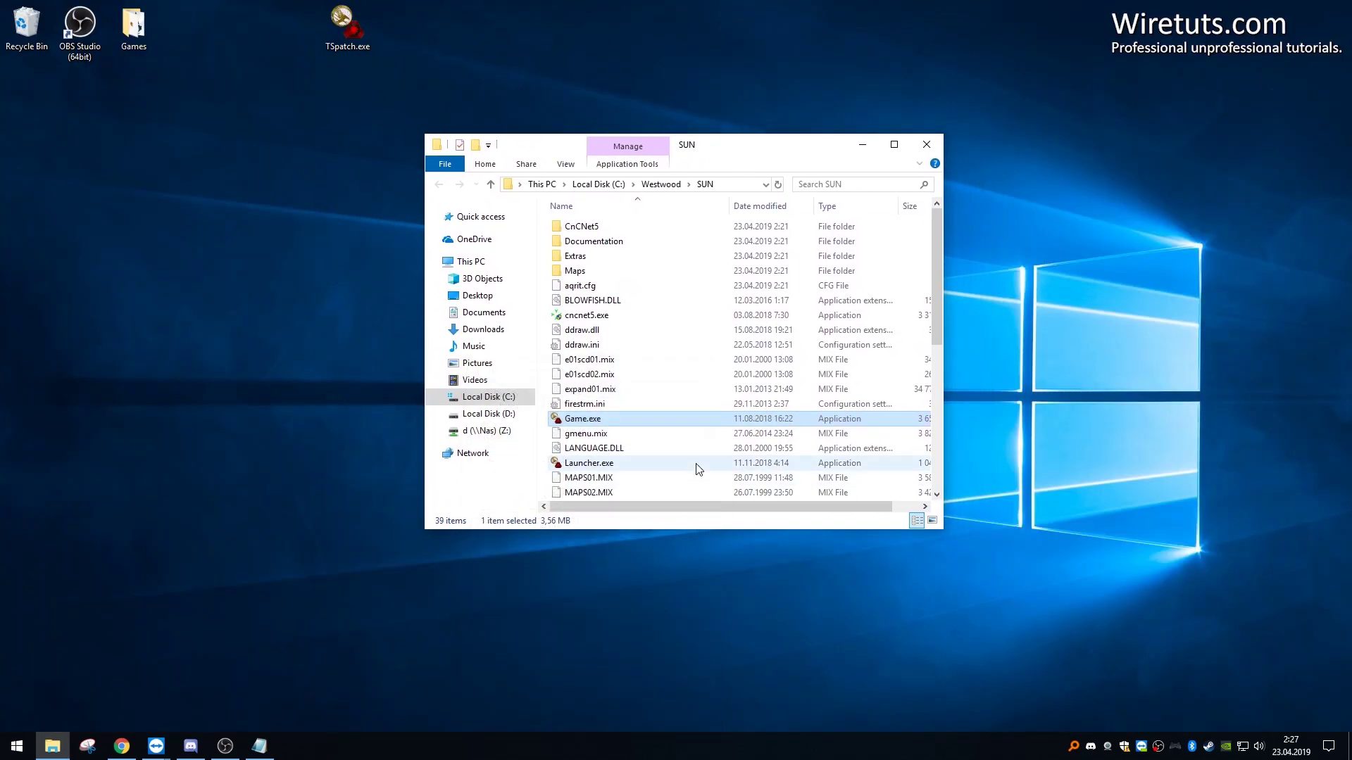
Step: Find tsconfig.exe in the SUN folder and run it as administrator
{"action": "scroll", "coordinate": [642, 384], "scroll_direction": "down", "scroll_amount": 1}
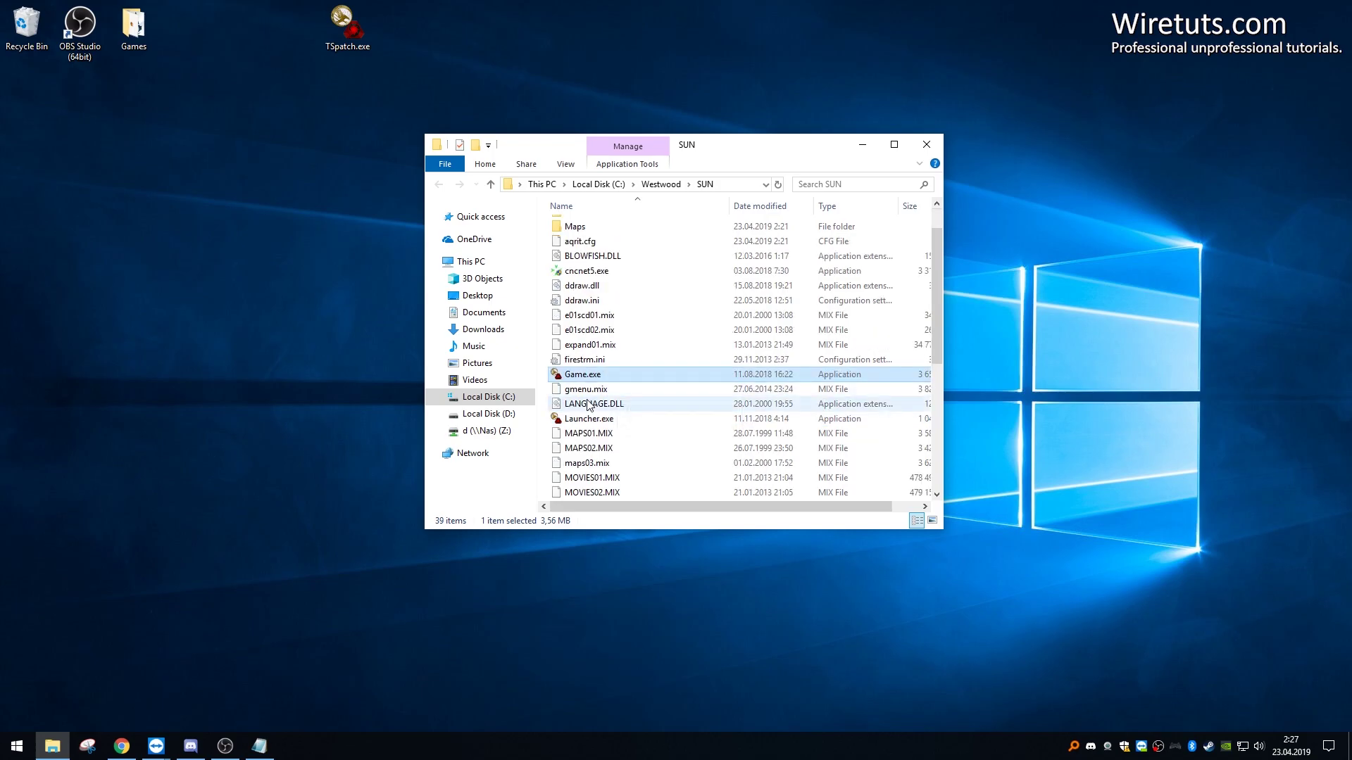
{"action": "scroll", "coordinate": [592, 384], "scroll_direction": "down", "scroll_amount": 6}
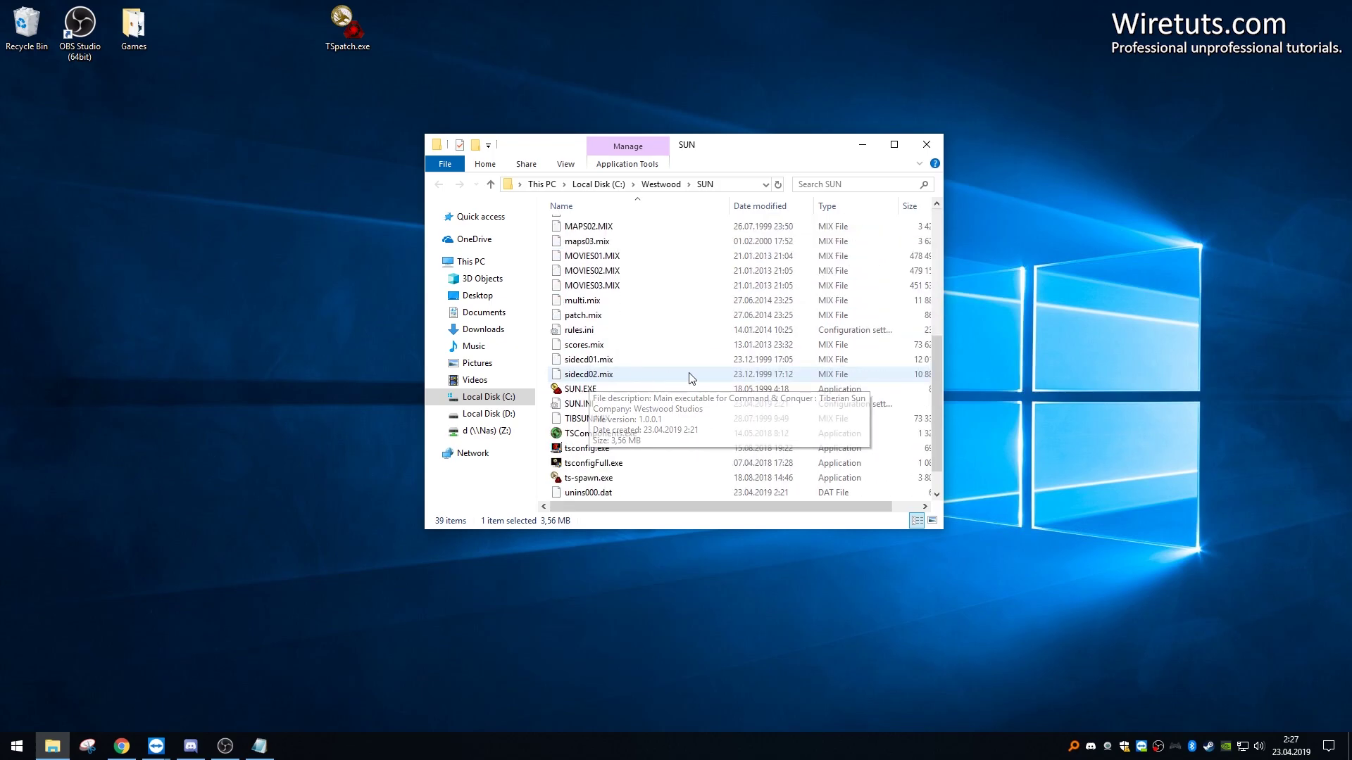
{"action": "left_click", "coordinate": [601, 421]}
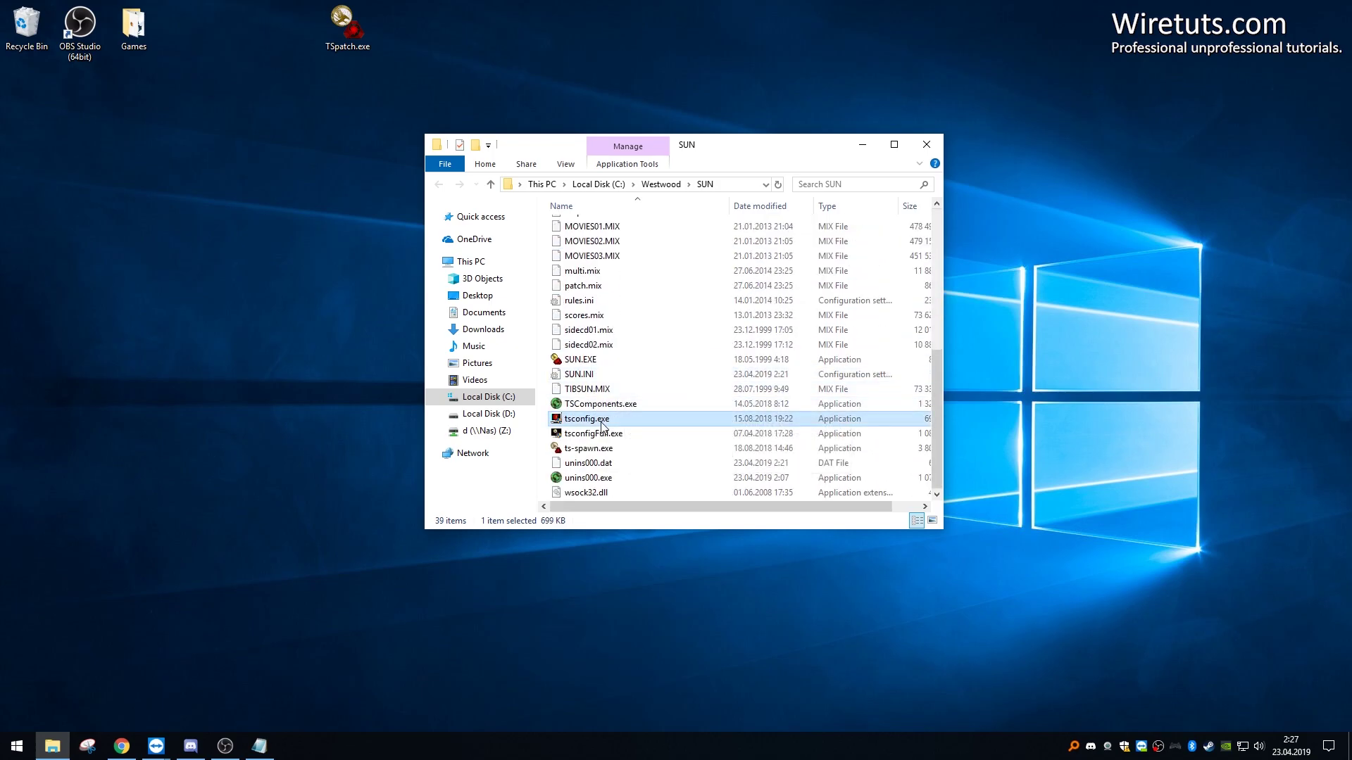
{"action": "right_click", "coordinate": [602, 424]}
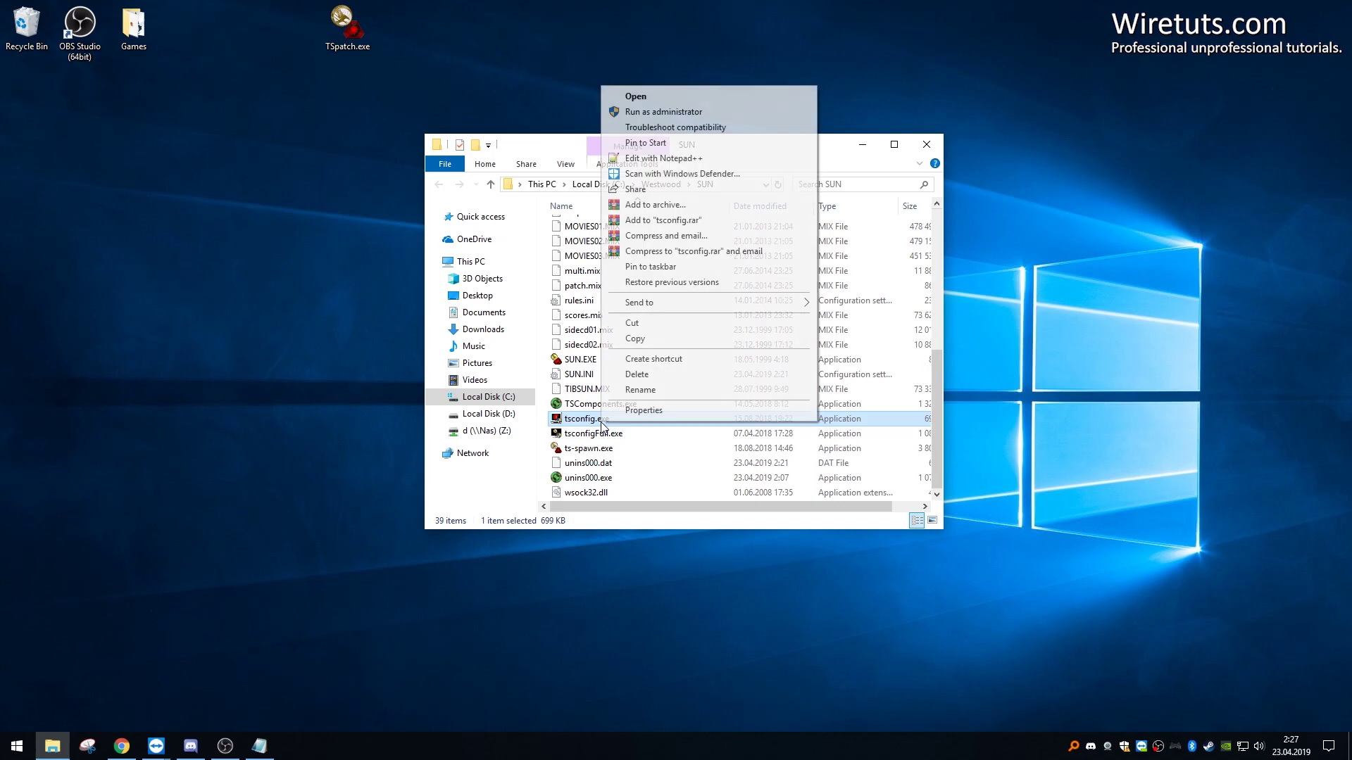
{"action": "left_click", "coordinate": [700, 113]}
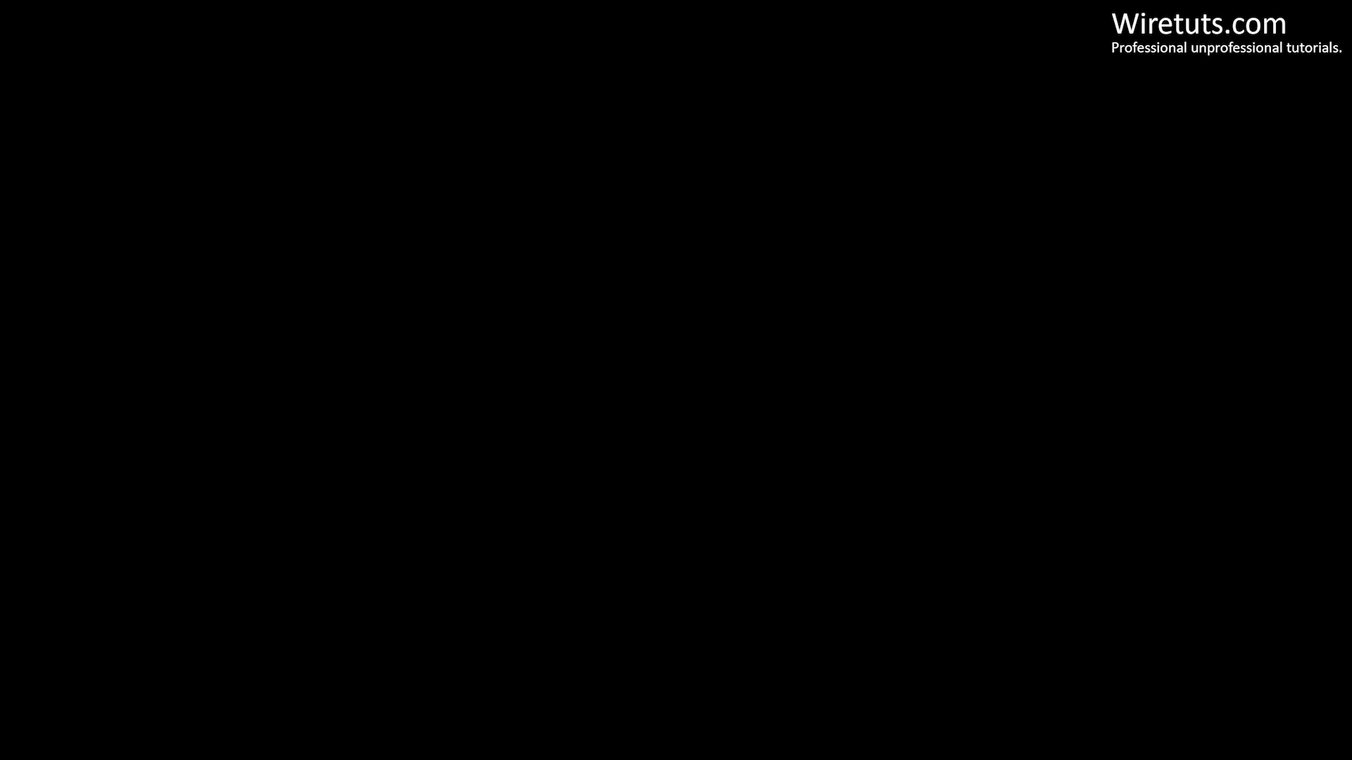
Step: Set the game resolution to 1280x768 and the display mode to Windowed, and save the configuration
{"action": "left_click", "coordinate": [779, 326]}
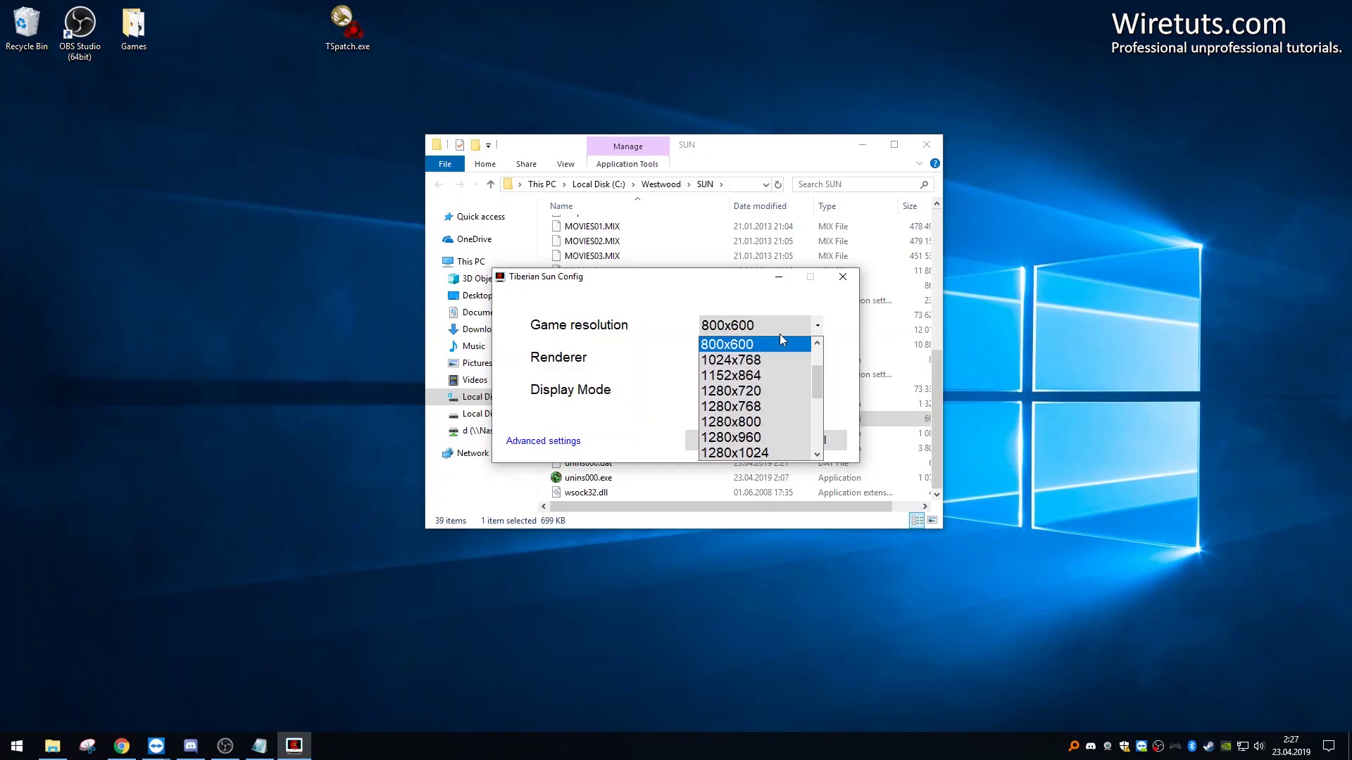
{"action": "left_click", "coordinate": [780, 335]}
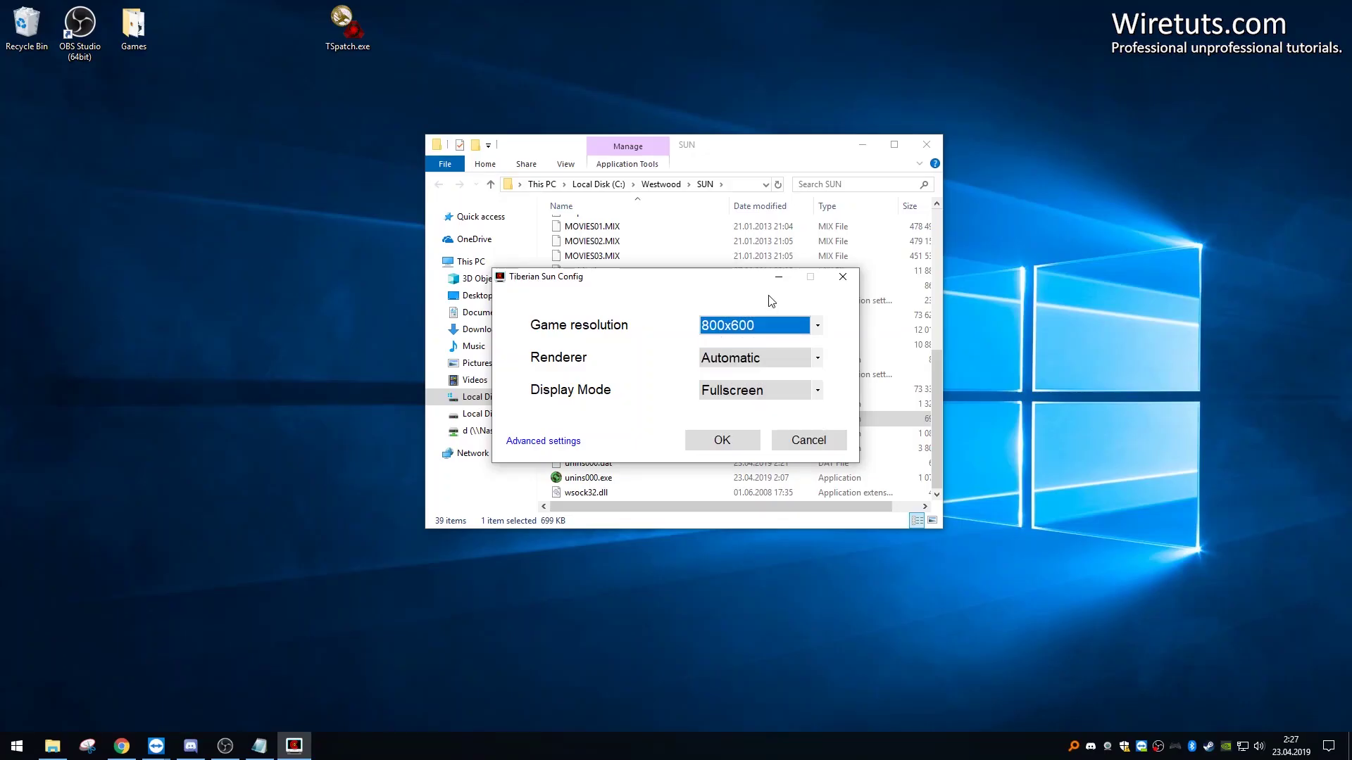
{"action": "left_click", "coordinate": [796, 320]}
{"action": "scroll", "coordinate": [790, 406], "scroll_direction": "down", "scroll_amount": 1}
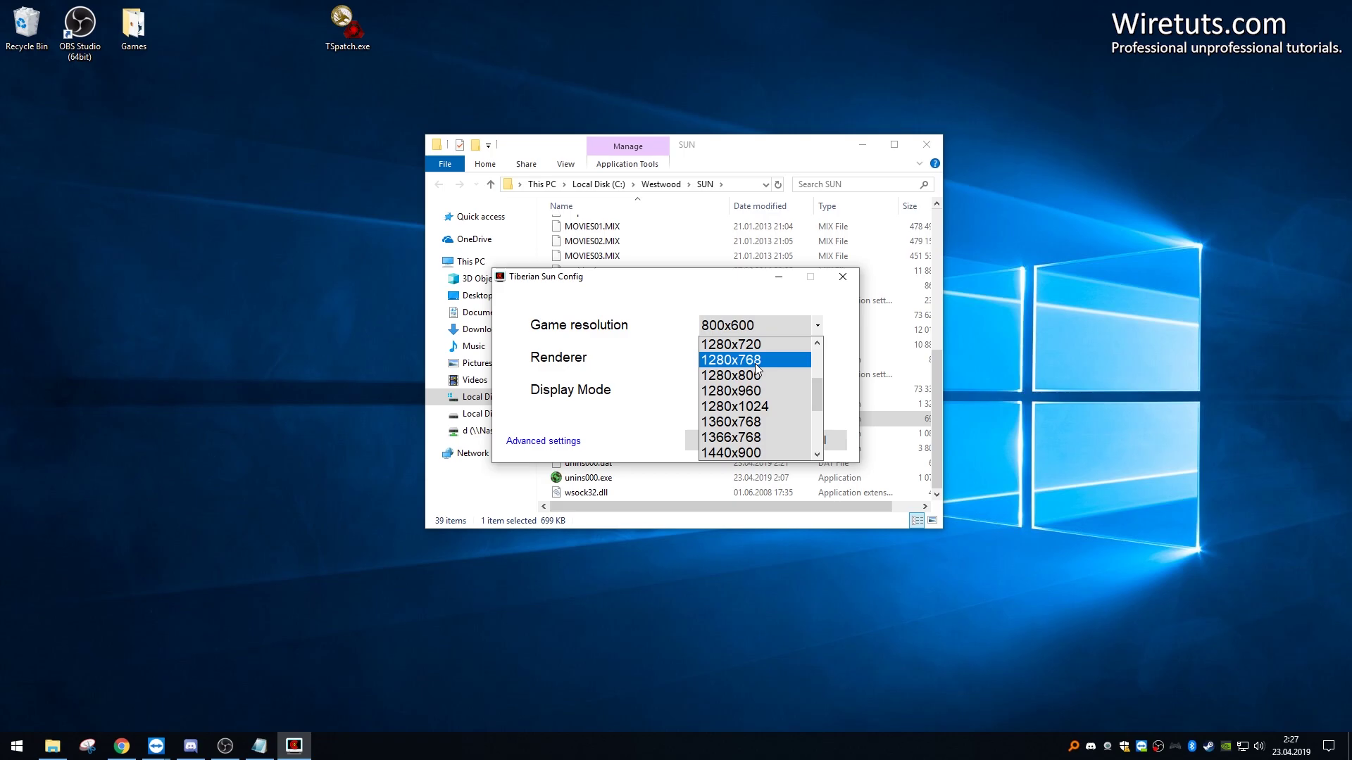
{"action": "left_click", "coordinate": [758, 366]}
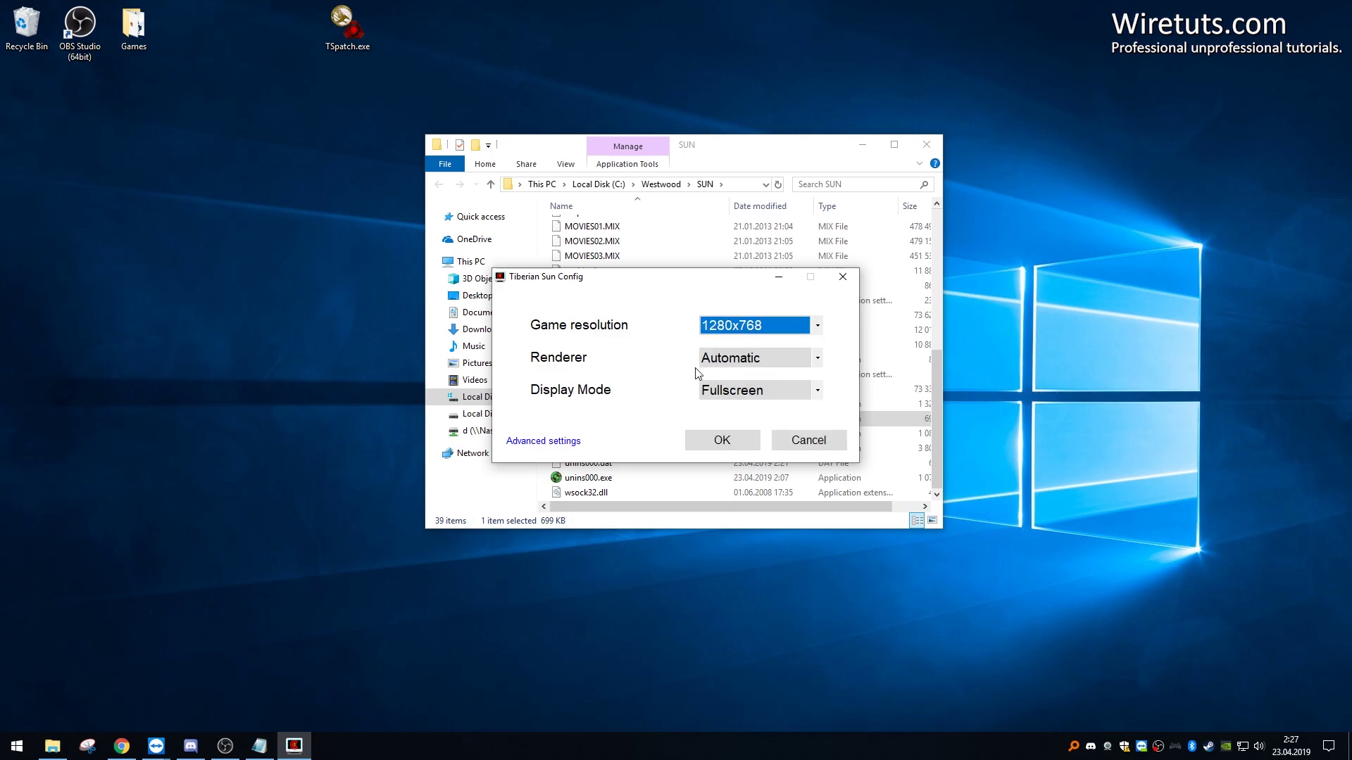
{"action": "left_click", "coordinate": [761, 393]}
{"action": "left_click", "coordinate": [775, 425]}
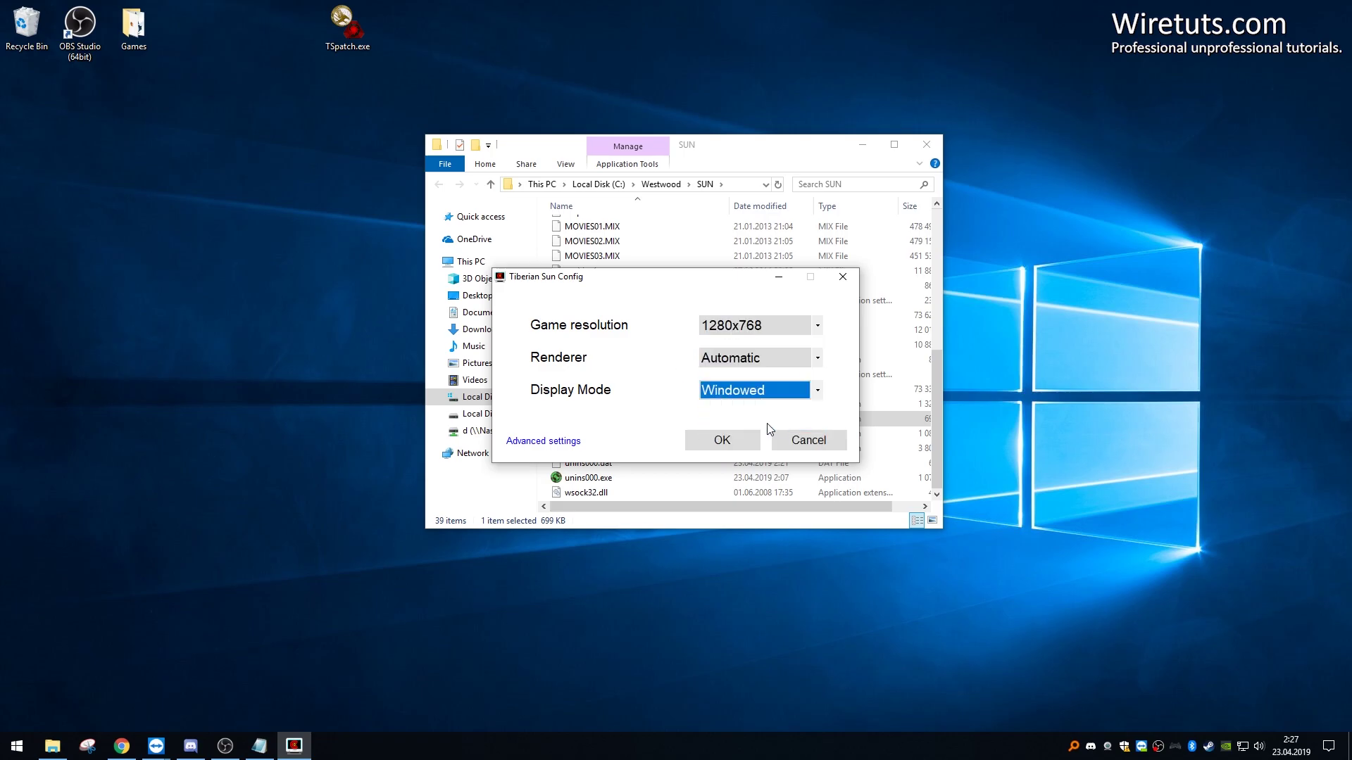
{"action": "left_click", "coordinate": [722, 440]}
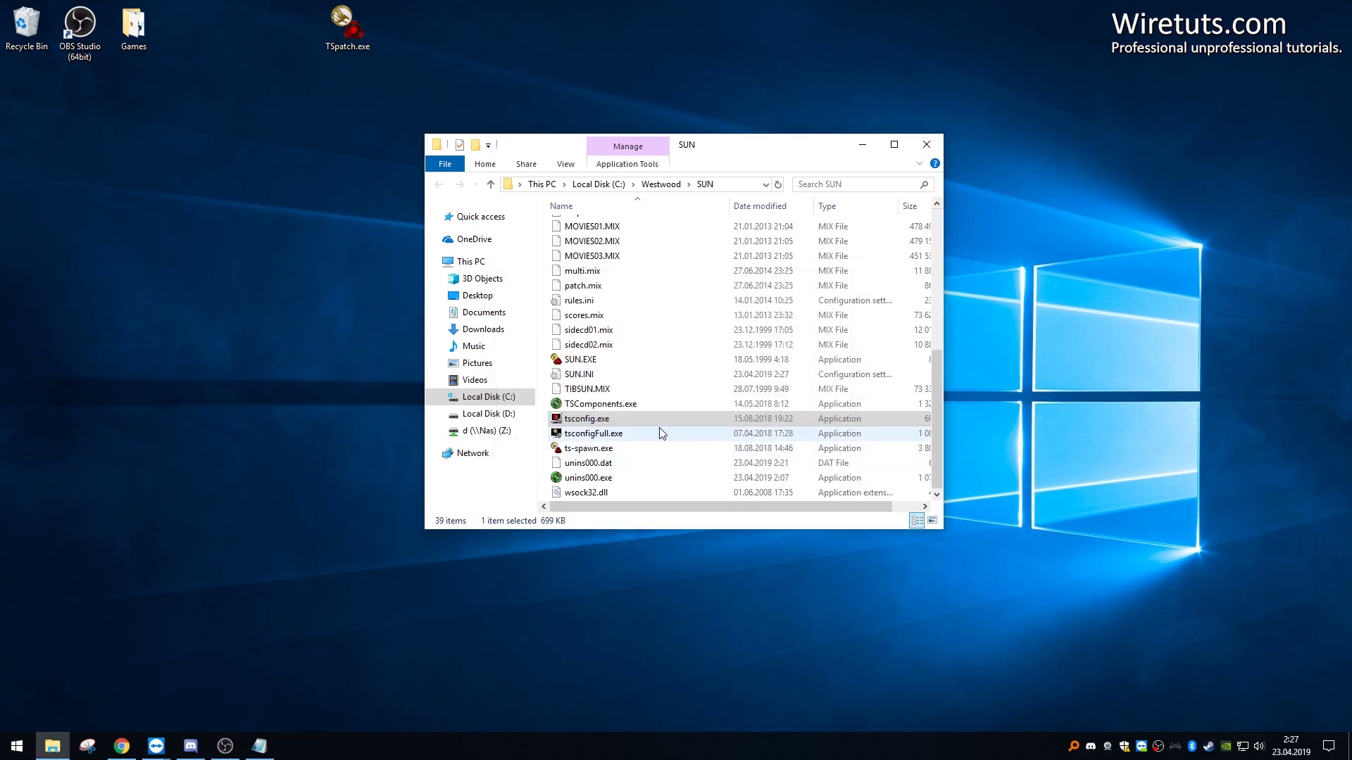
Step: Check the compatibility settings in SUN.EXE's properties and close them without changes
{"action": "left_click", "coordinate": [568, 364]}
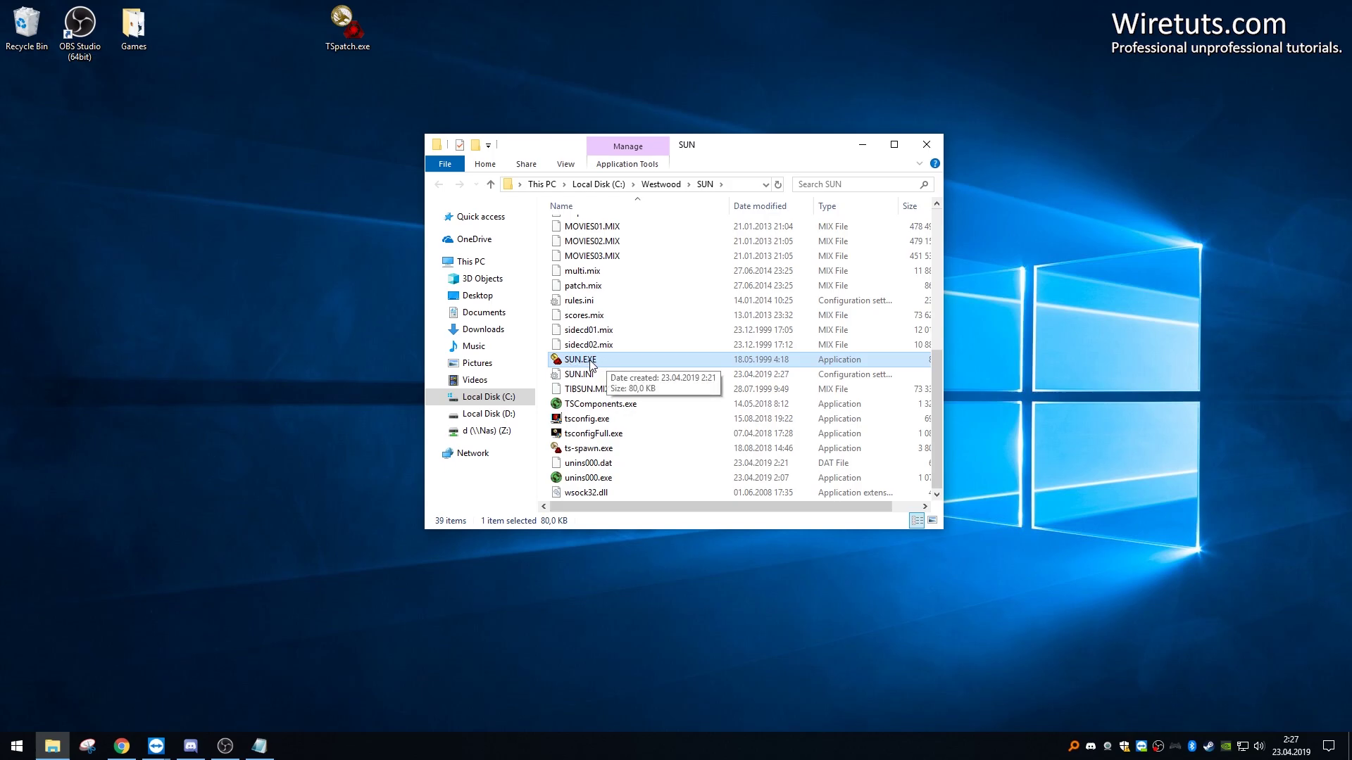
{"action": "right_click", "coordinate": [590, 362]}
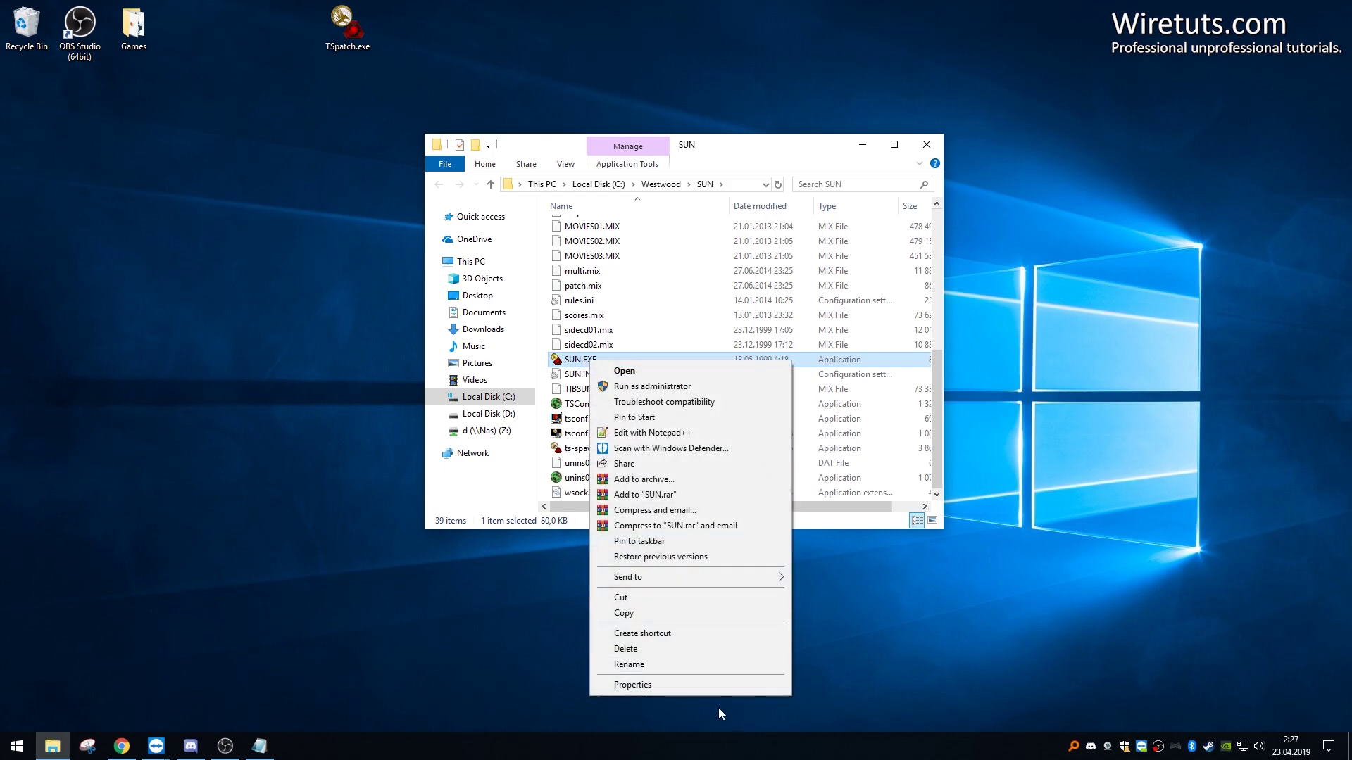
{"action": "left_click", "coordinate": [708, 685]}
{"action": "left_click", "coordinate": [661, 396]}
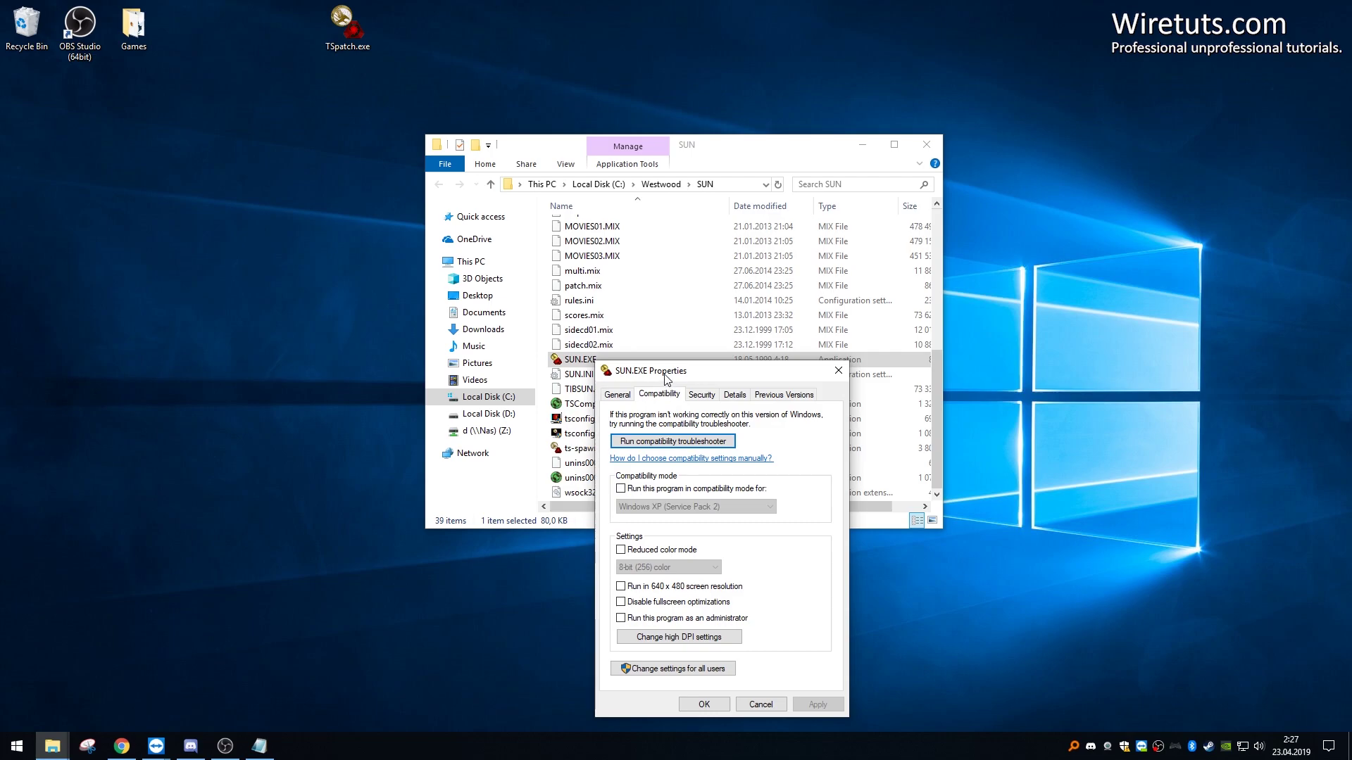
{"action": "left_click_drag", "start_coordinate": [665, 372], "coordinate": [630, 282]}
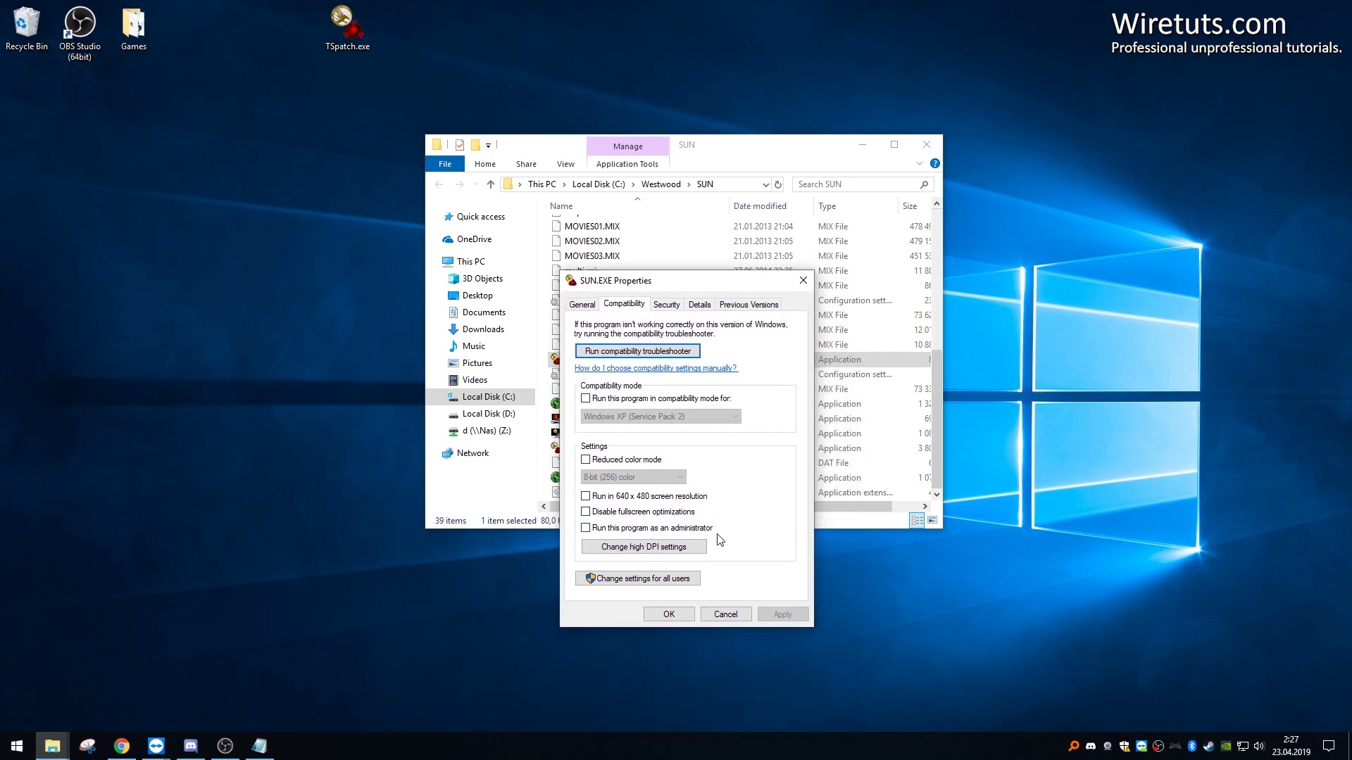
{"action": "left_click", "coordinate": [667, 614]}
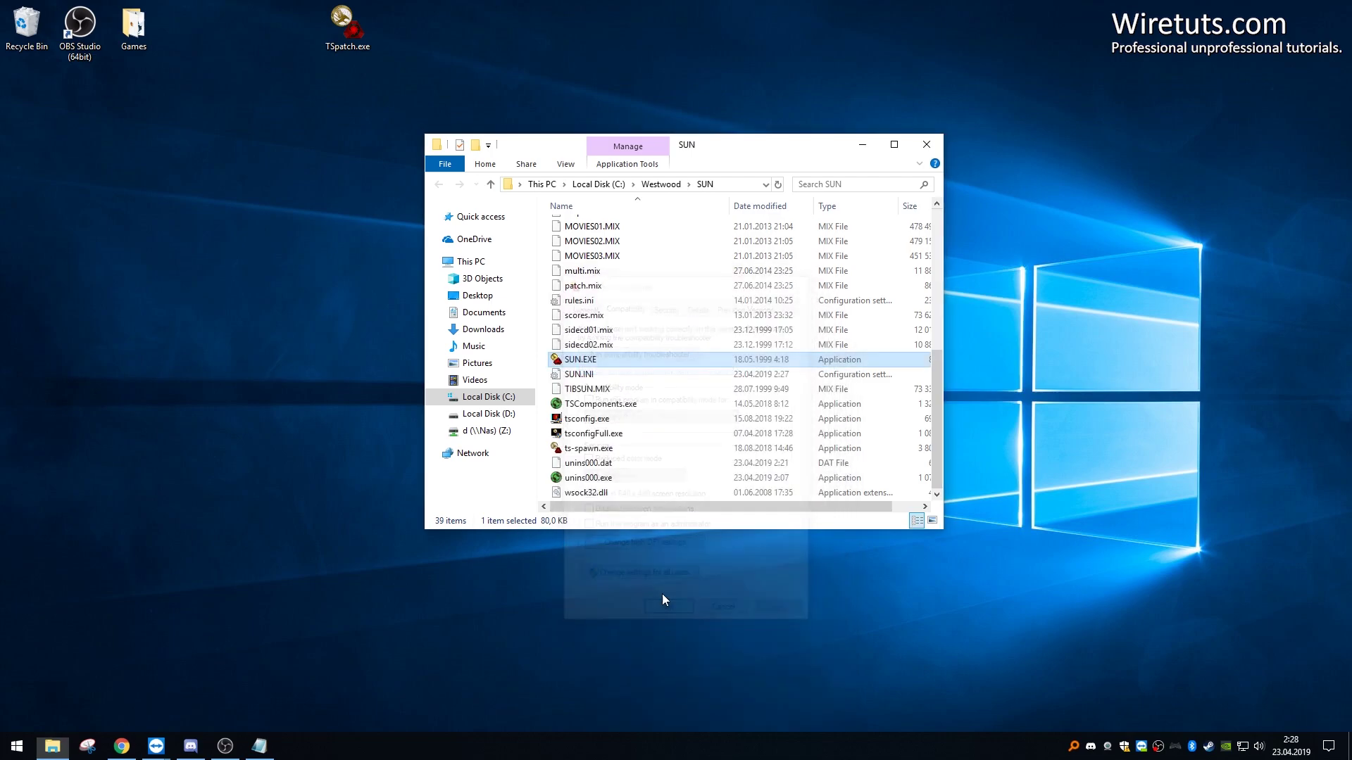
Step: Check the reduced color mode setting in Game.exe's compatibility properties, and close the SUN folder window
{"action": "scroll", "coordinate": [623, 431], "scroll_direction": "up", "scroll_amount": 4}
{"action": "scroll", "coordinate": [623, 430], "scroll_direction": "up", "scroll_amount": 2}
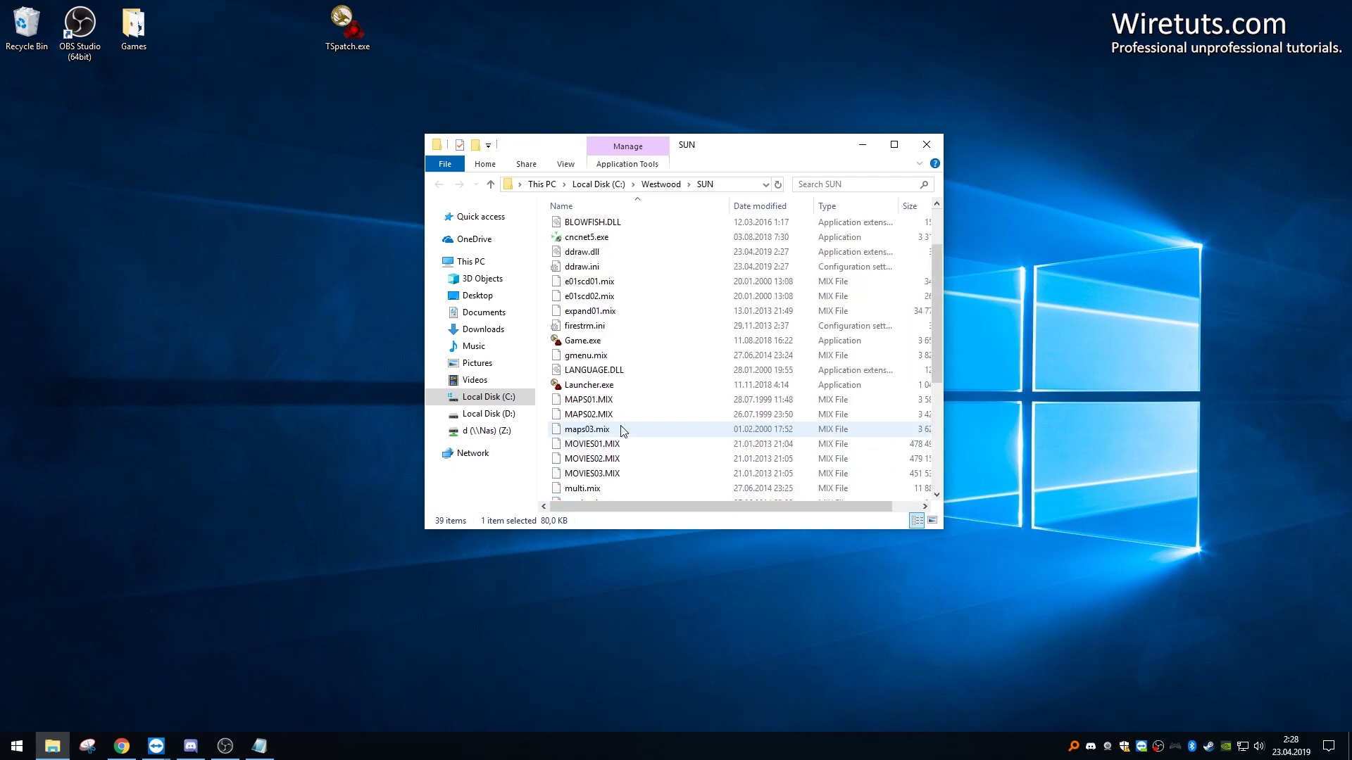
{"action": "left_click", "coordinate": [567, 376]}
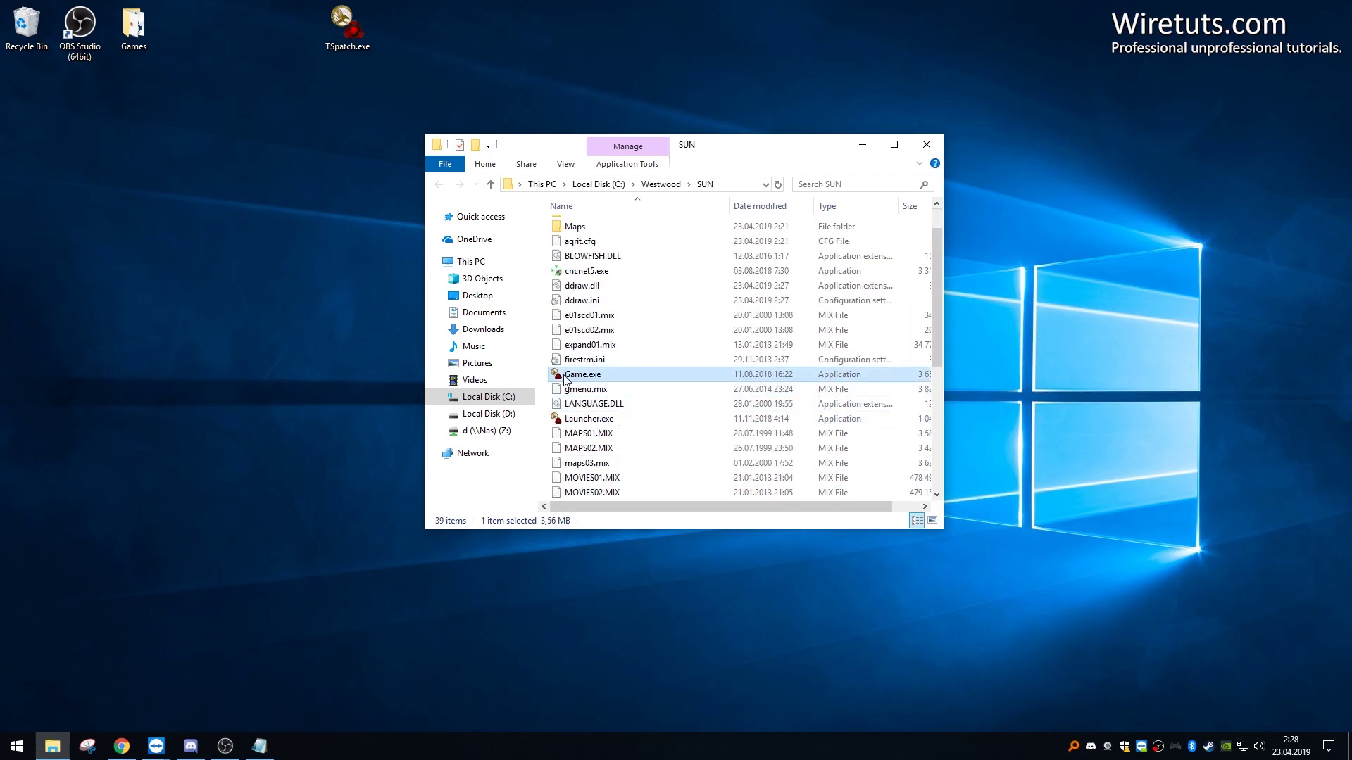
{"action": "right_click", "coordinate": [566, 378]}
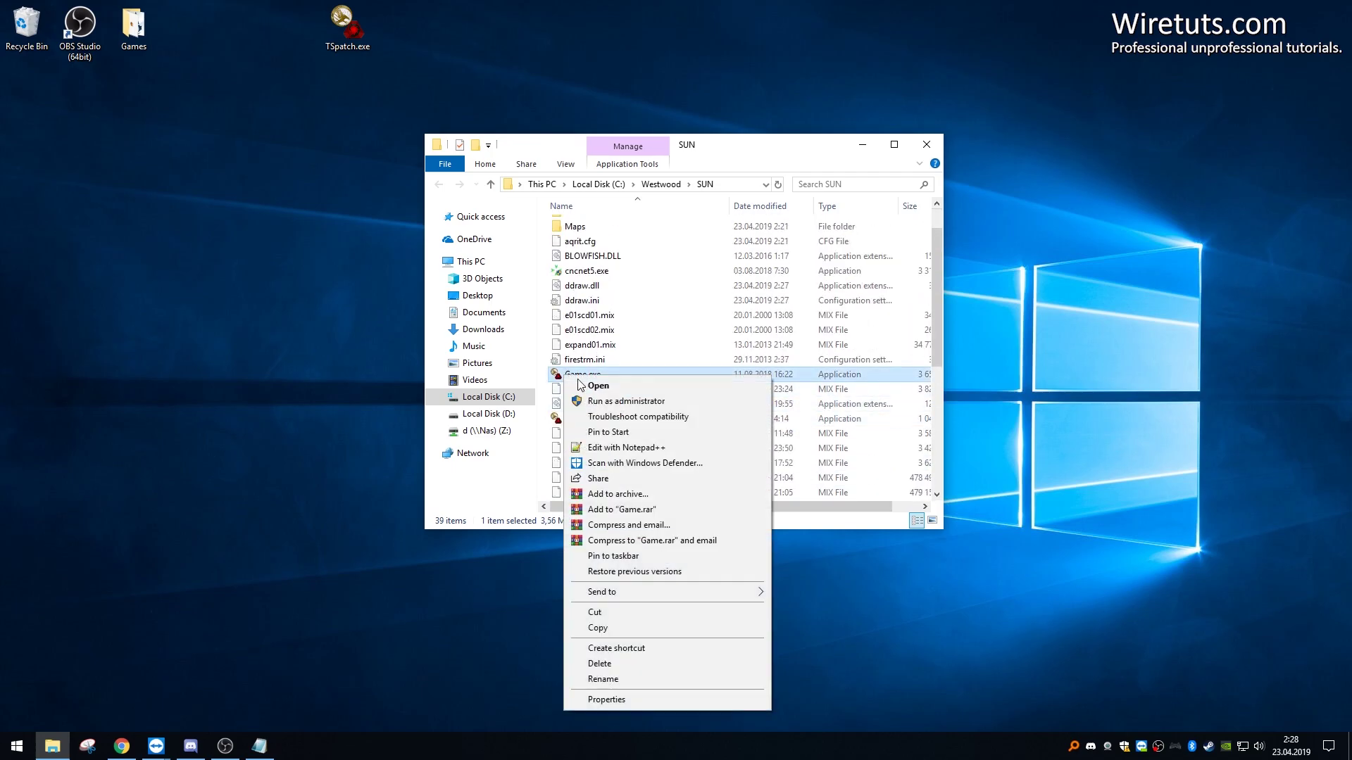
{"action": "left_click", "coordinate": [697, 702]}
{"action": "left_click", "coordinate": [633, 400]}
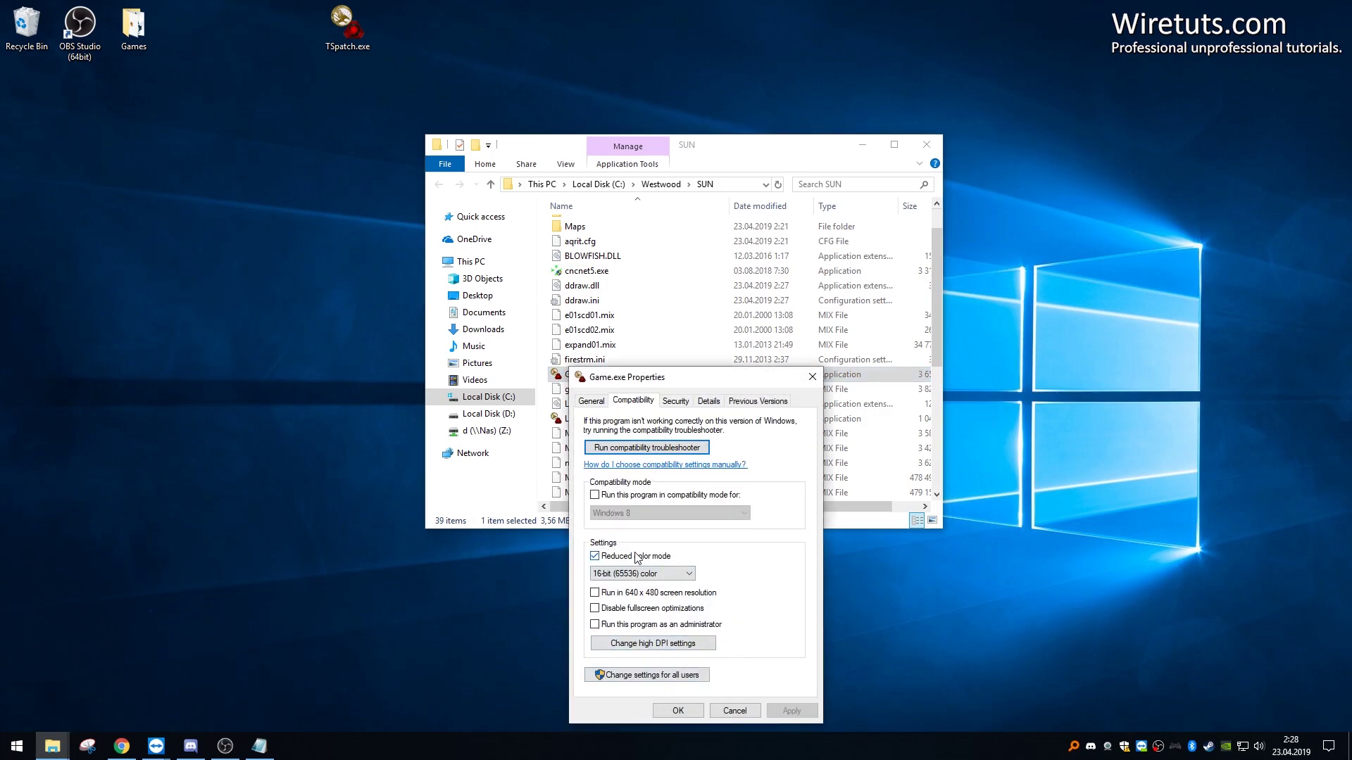
{"action": "left_click", "coordinate": [678, 711]}
{"action": "scroll", "coordinate": [635, 354], "scroll_direction": "down", "scroll_amount": 1}
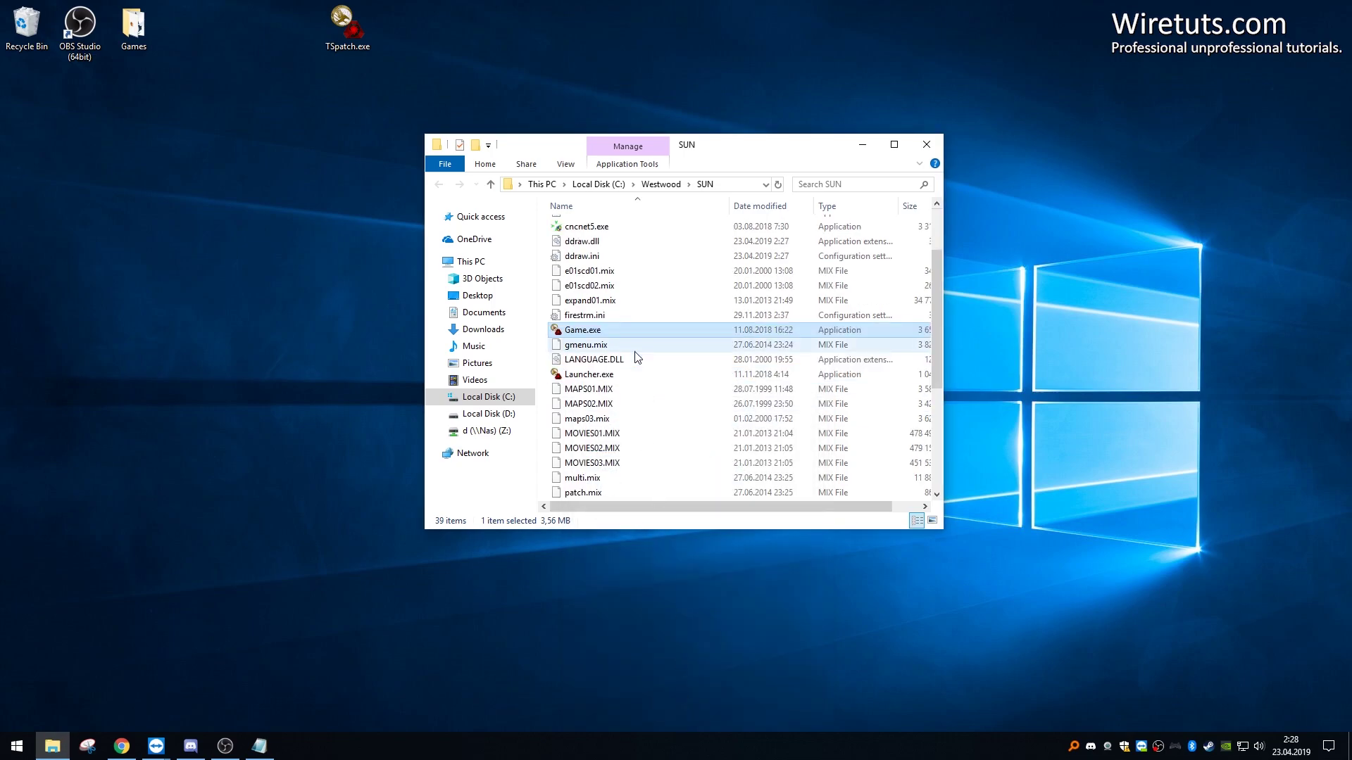
{"action": "scroll", "coordinate": [640, 361], "scroll_direction": "down", "scroll_amount": 5}
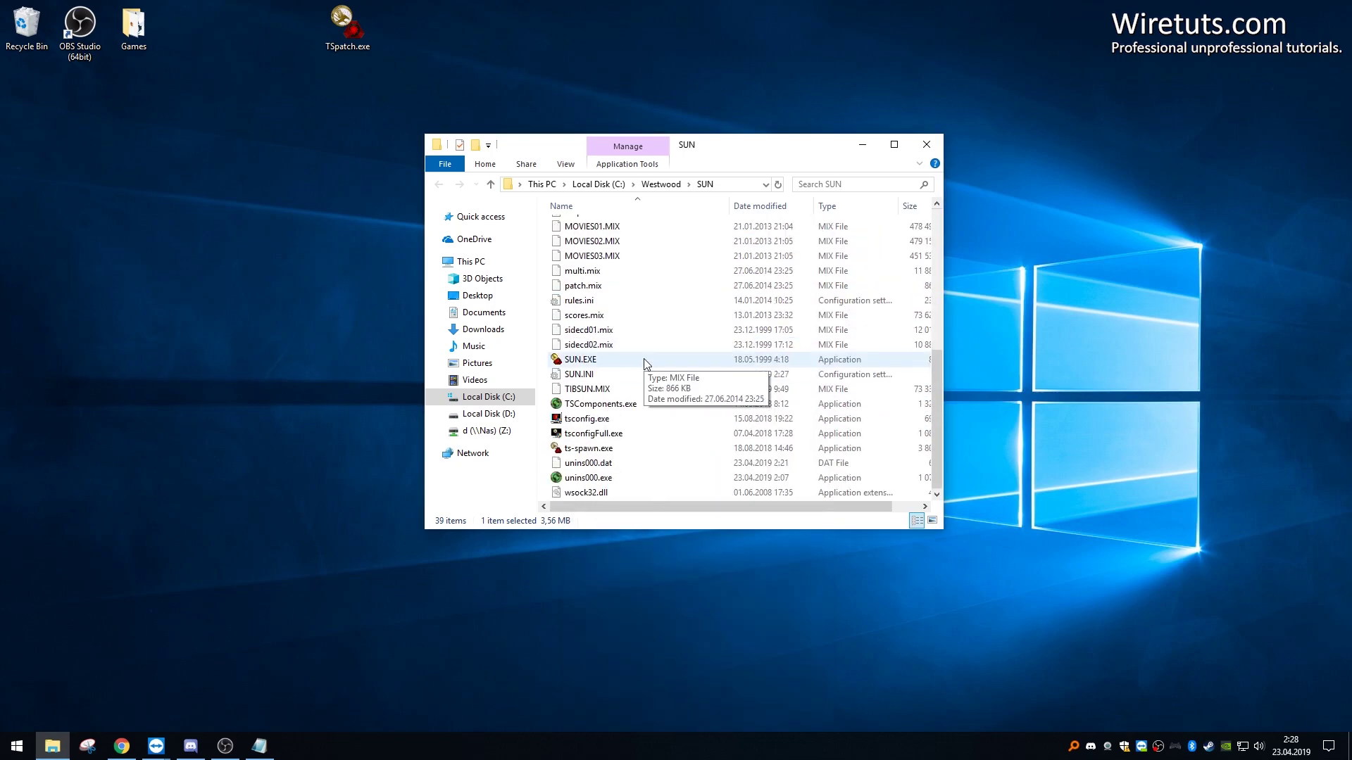
{"action": "left_click", "coordinate": [925, 145]}
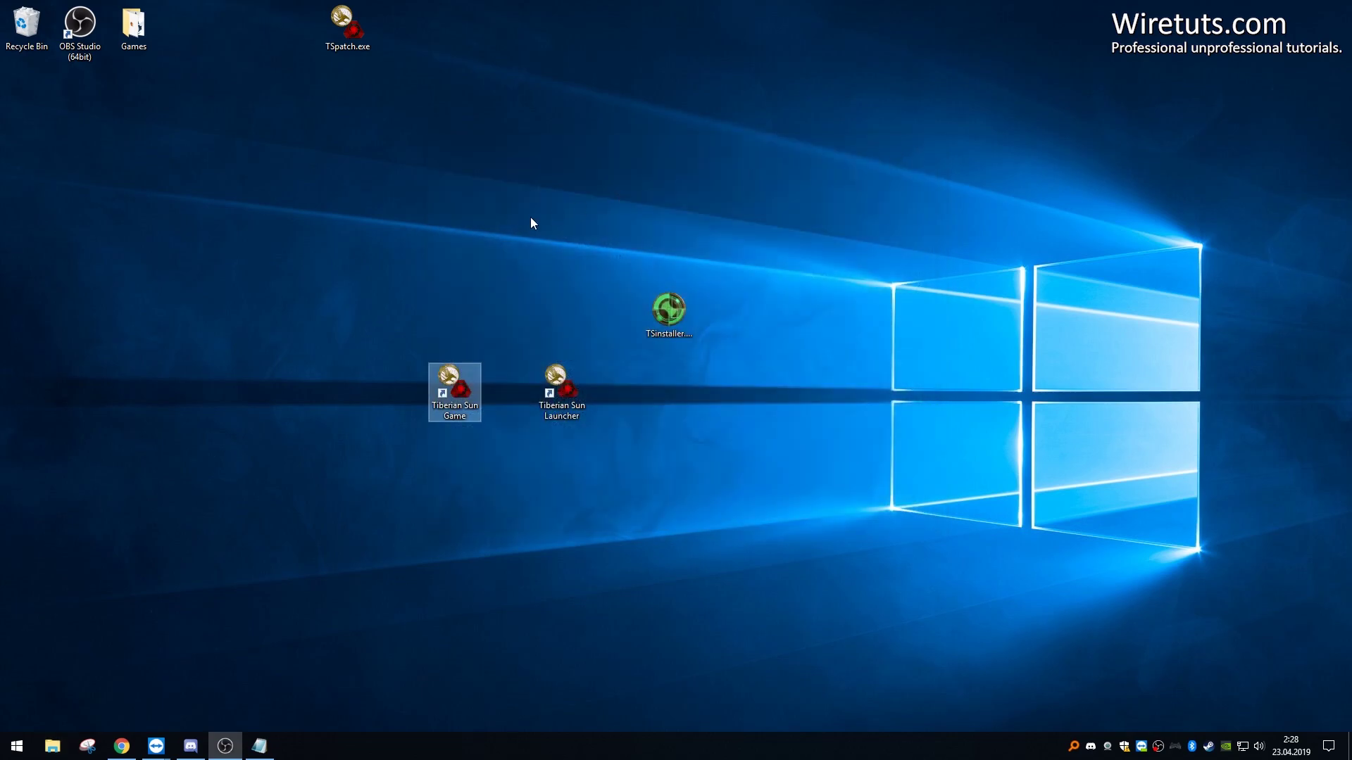
Step: Launch the Tiberian Sun Game shortcut and start a new GDI campaign at Normal difficulty, skipping the intro videos
{"action": "left_click", "coordinate": [452, 376]}
{"action": "double_click", "coordinate": [460, 374]}
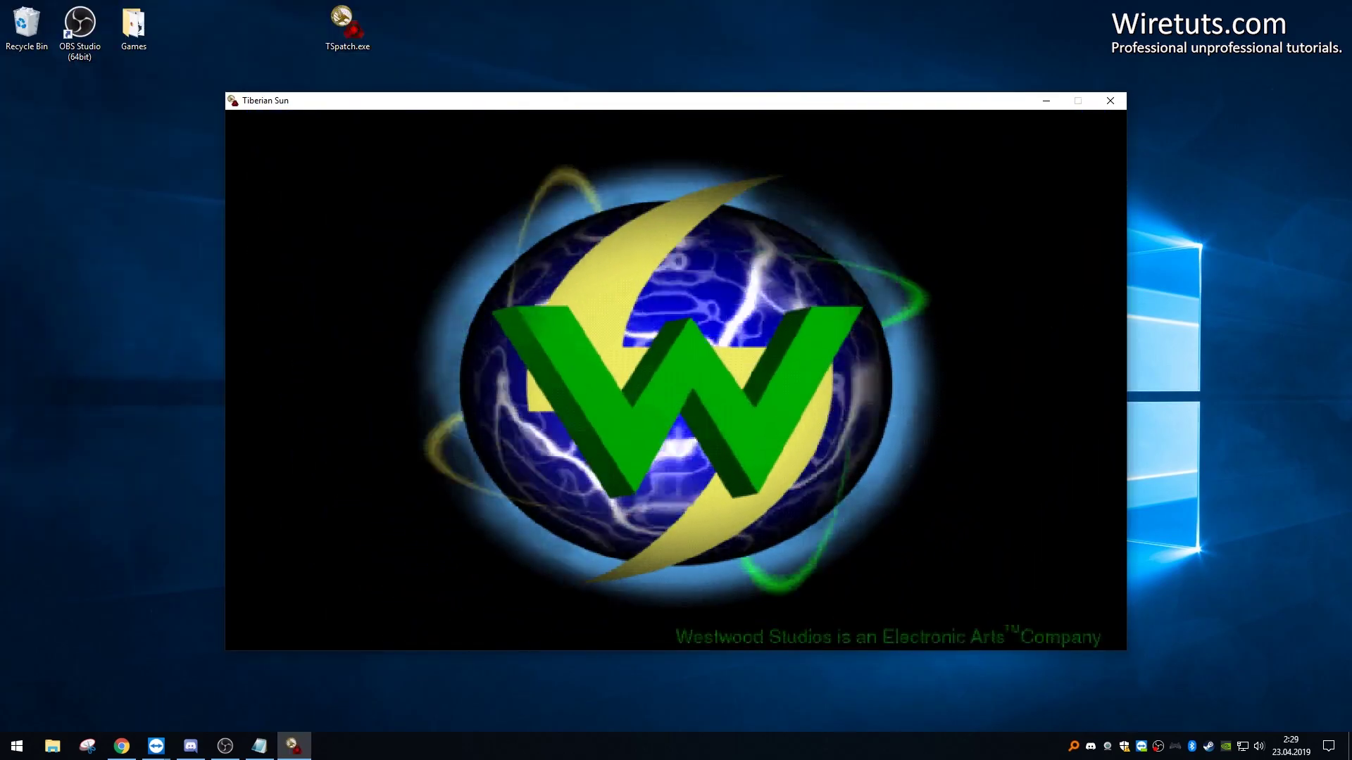
{"action": "left_click", "coordinate": [576, 410]}
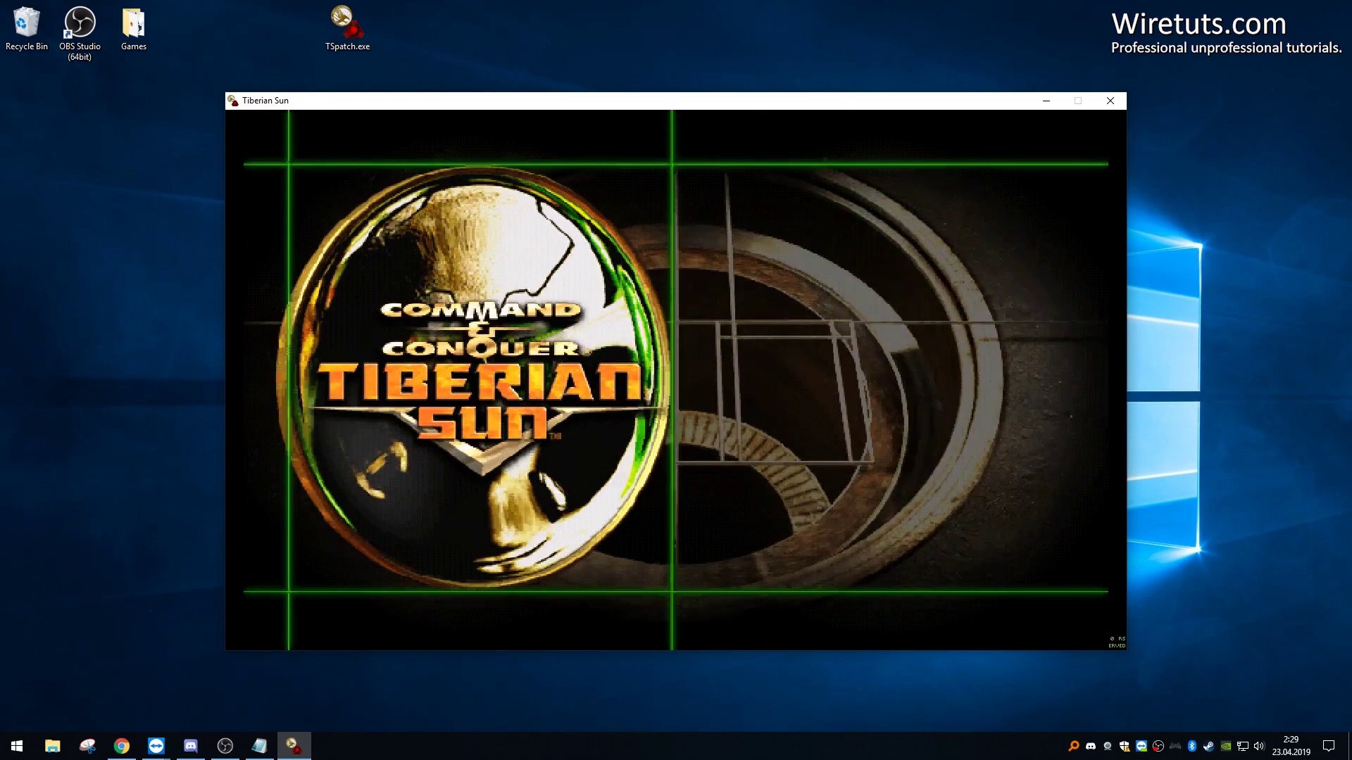
{"action": "left_click", "coordinate": [654, 351]}
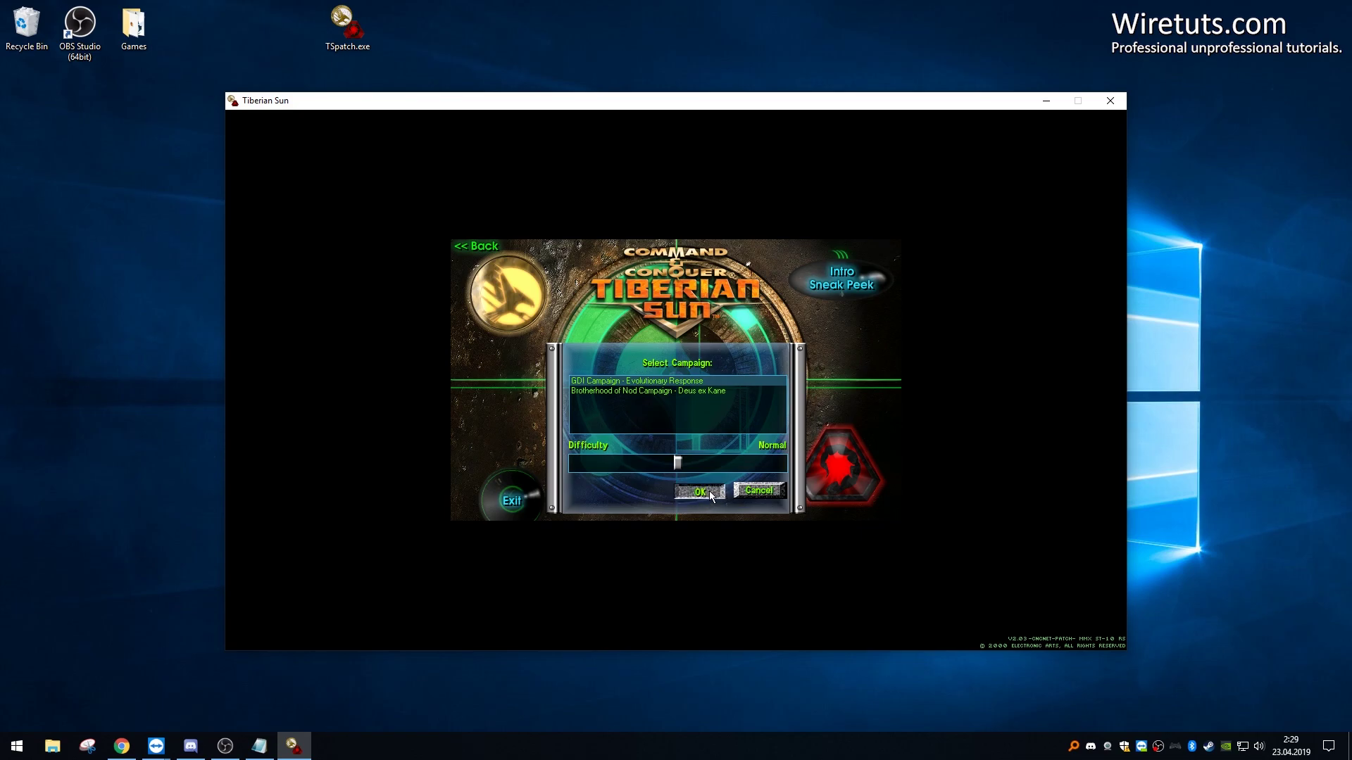
{"action": "left_click", "coordinate": [707, 491]}
{"action": "key", "text": "Escape"}
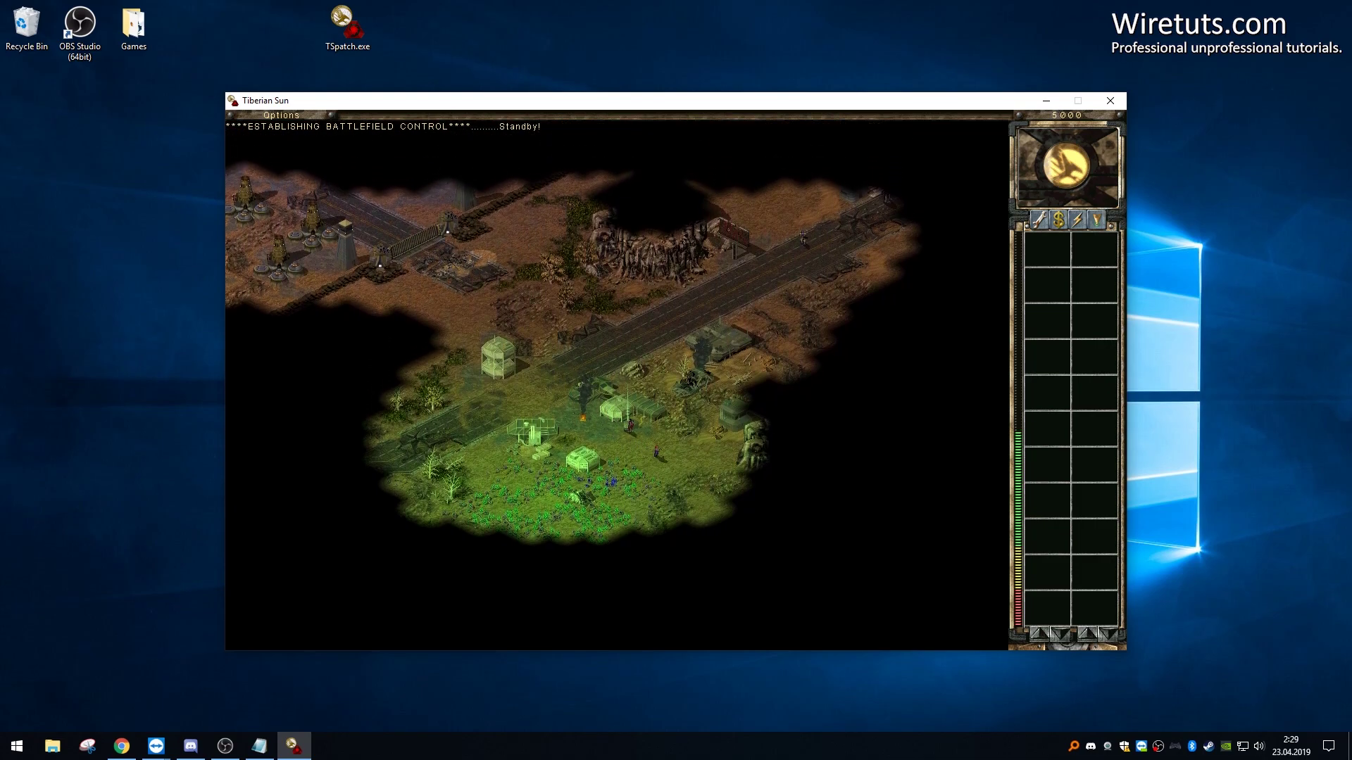
Step: Pause and resume the mission, select the group of soldiers near the road and order them to move further along it
{"action": "key", "text": "Escape"}
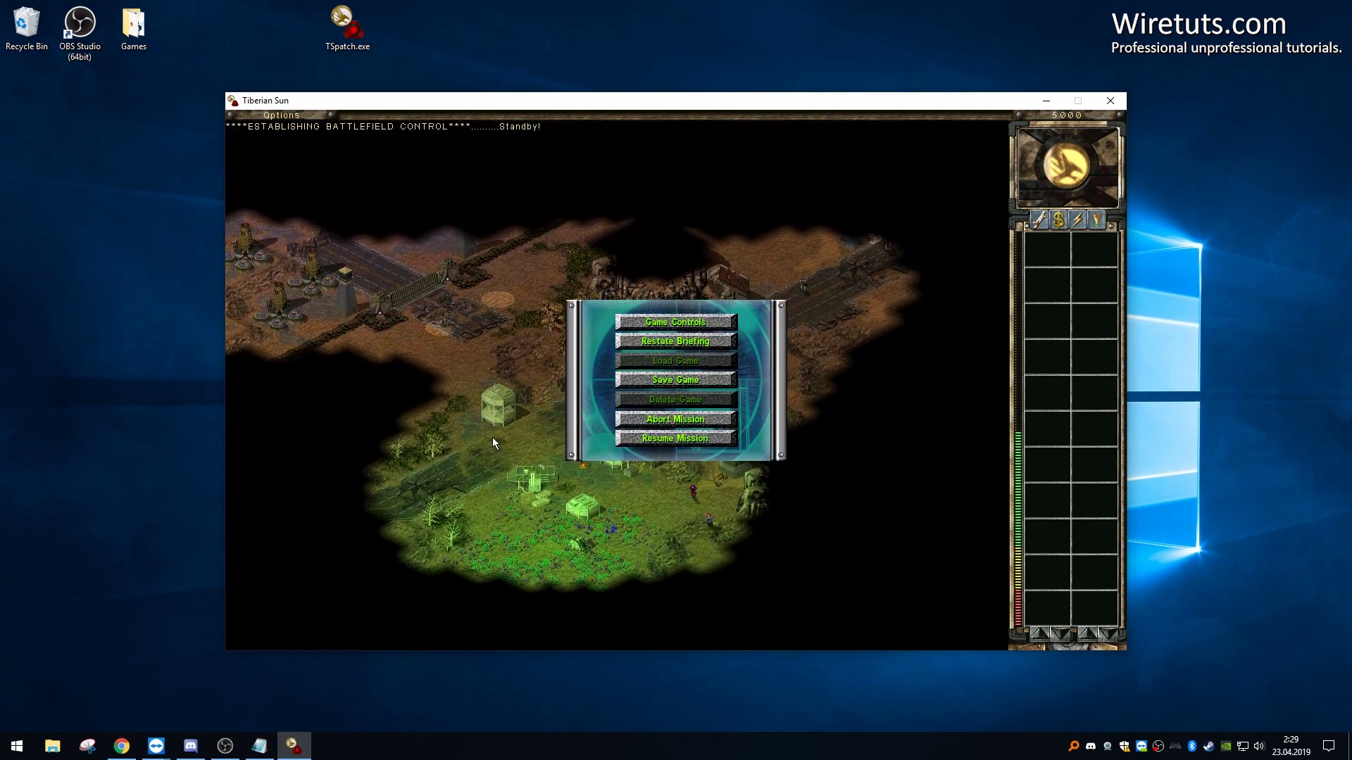
{"action": "left_click", "coordinate": [694, 438]}
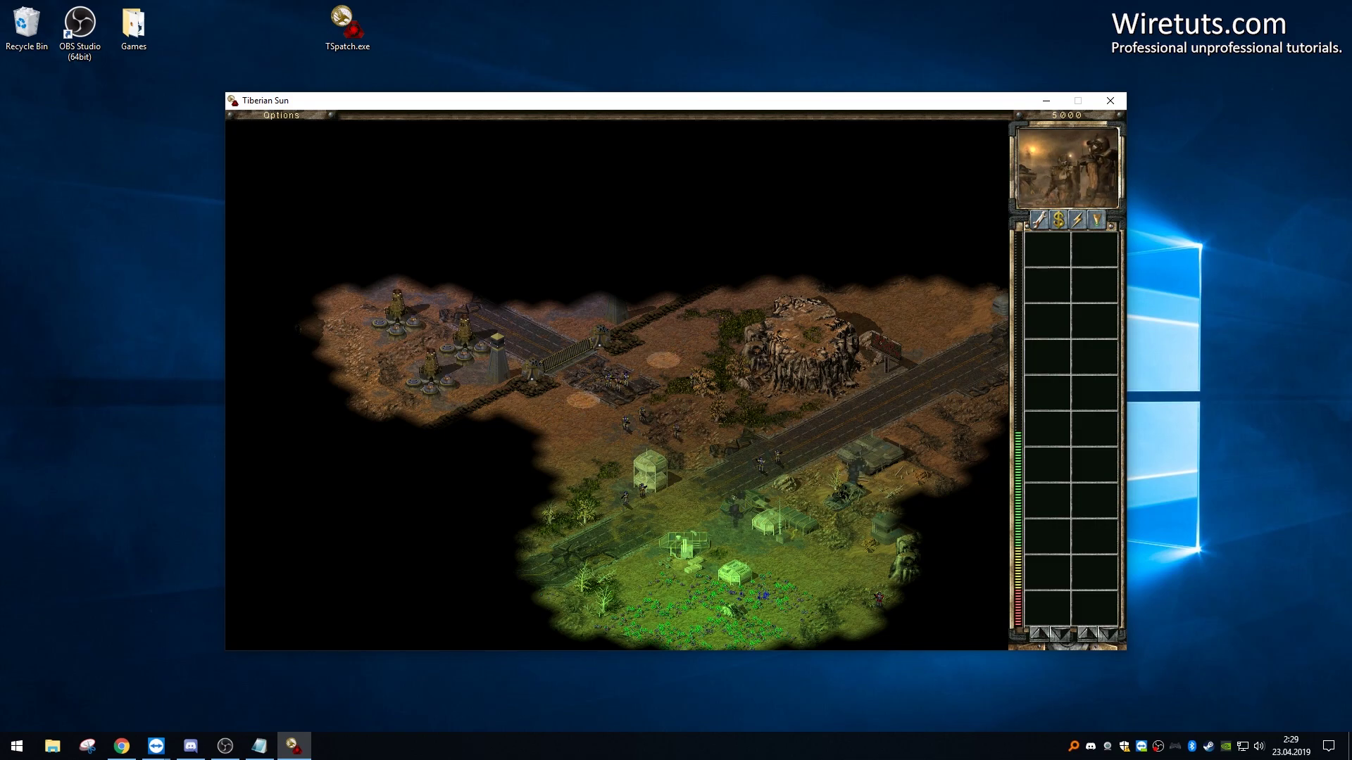
{"action": "left_click_drag", "start_coordinate": [484, 257], "coordinate": [855, 560]}
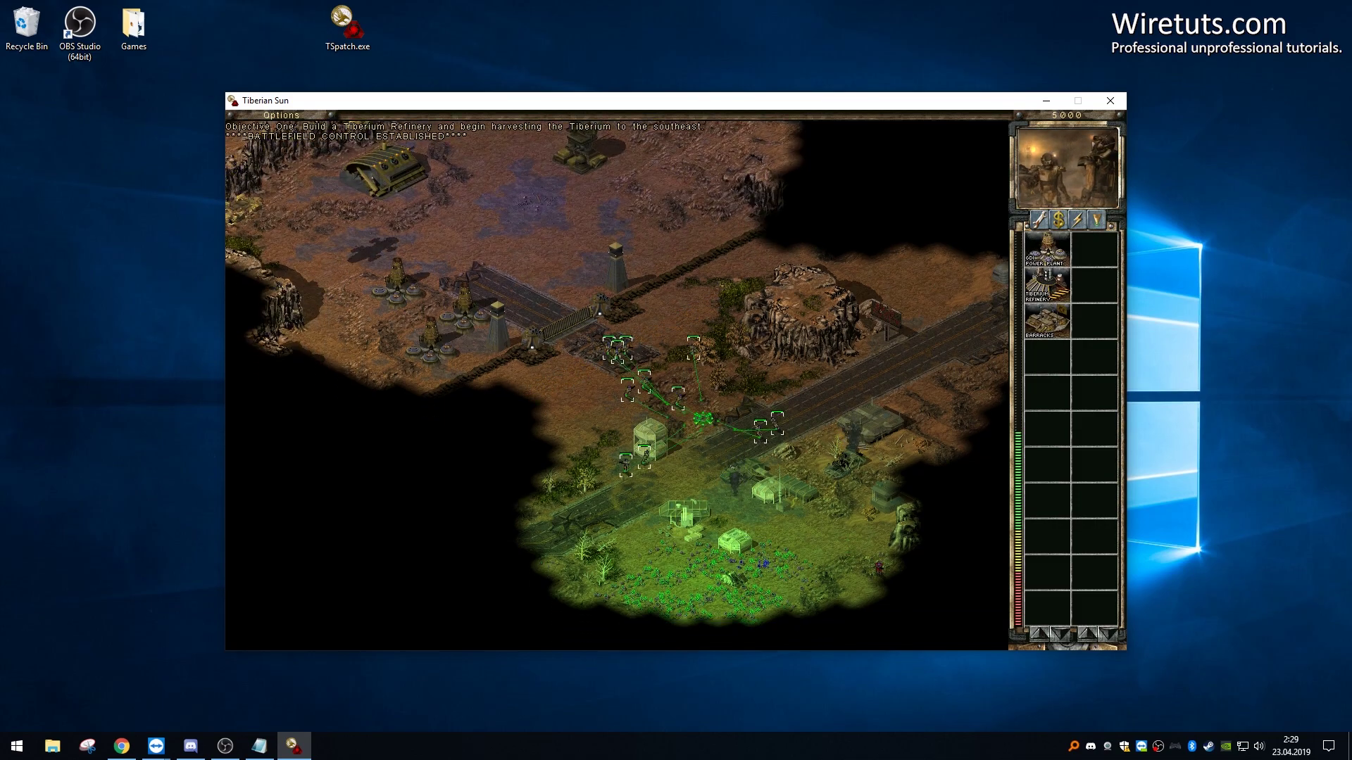
{"action": "left_click", "coordinate": [766, 465]}
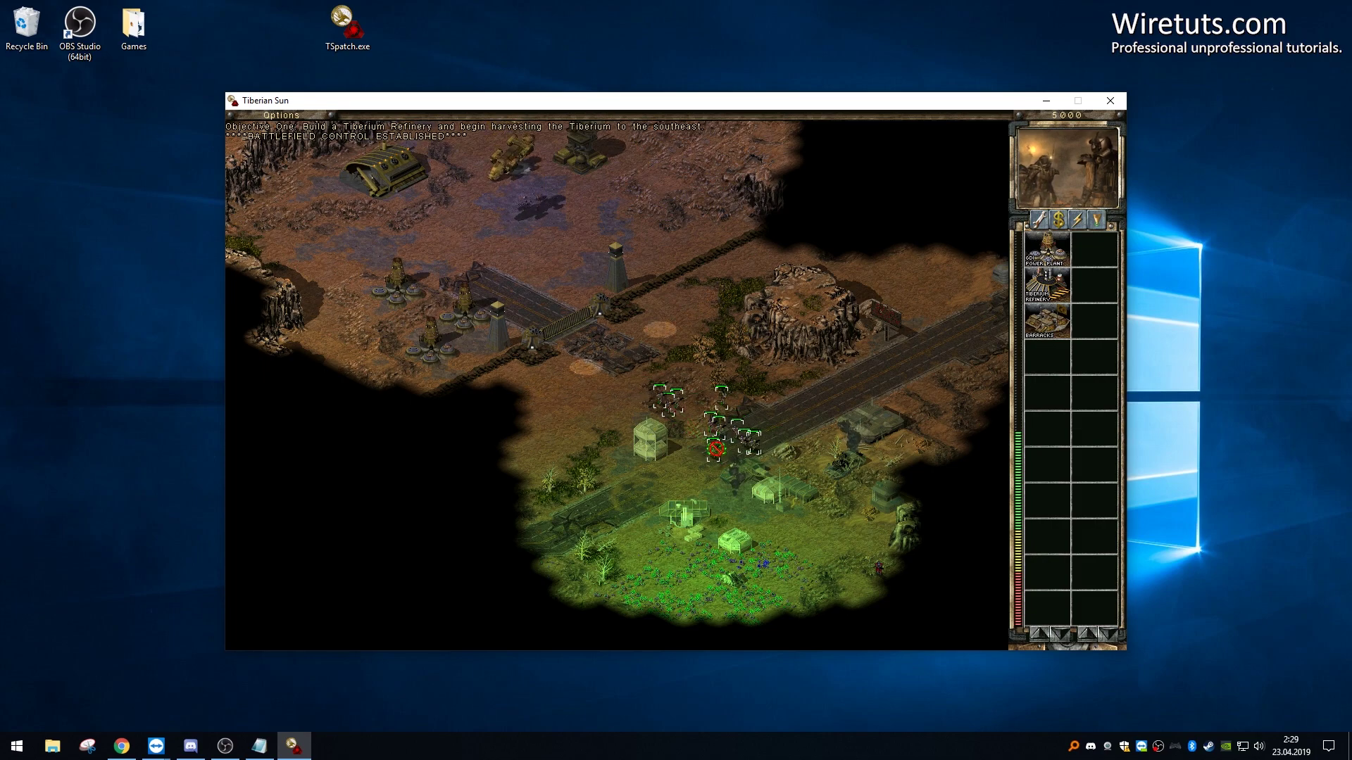
Step: Abort the mission and leave the game, returning to the desktop
{"action": "key", "text": "Escape"}
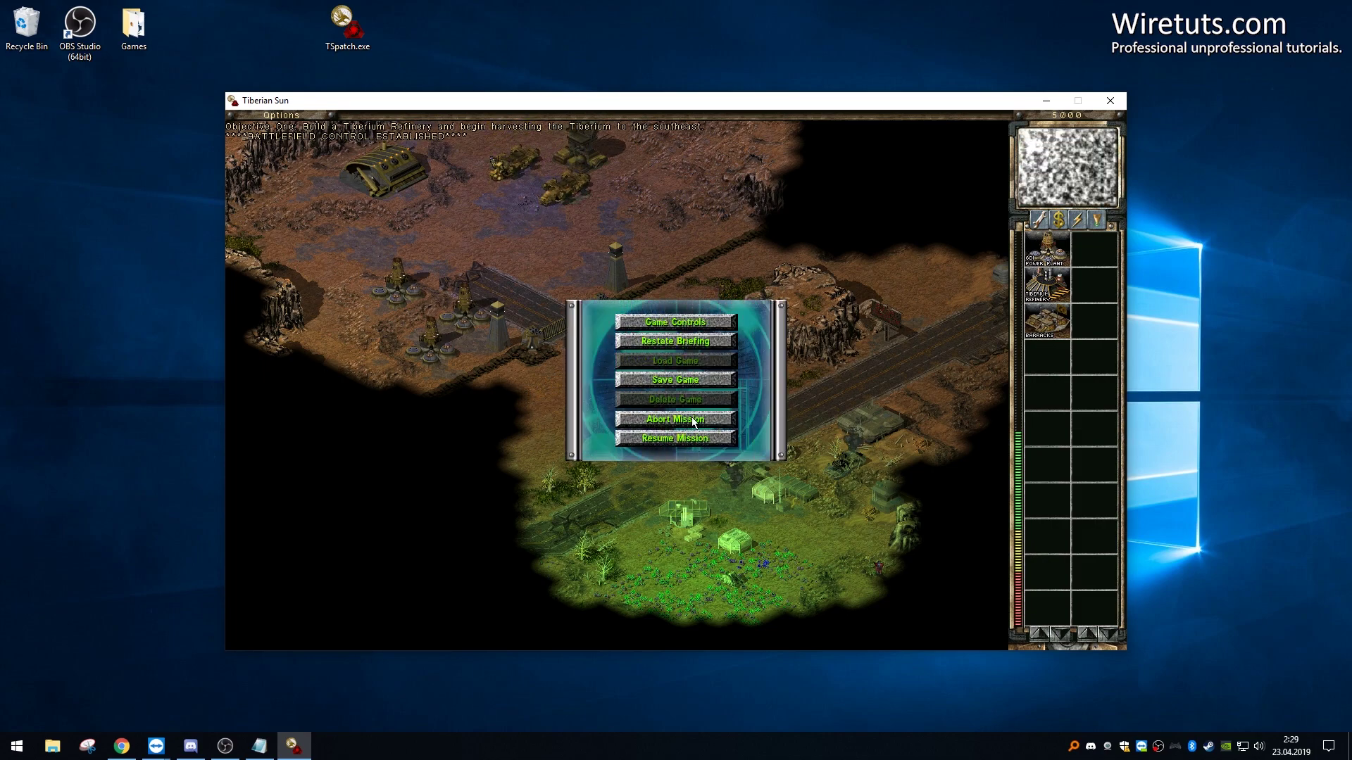
{"action": "left_click", "coordinate": [692, 418]}
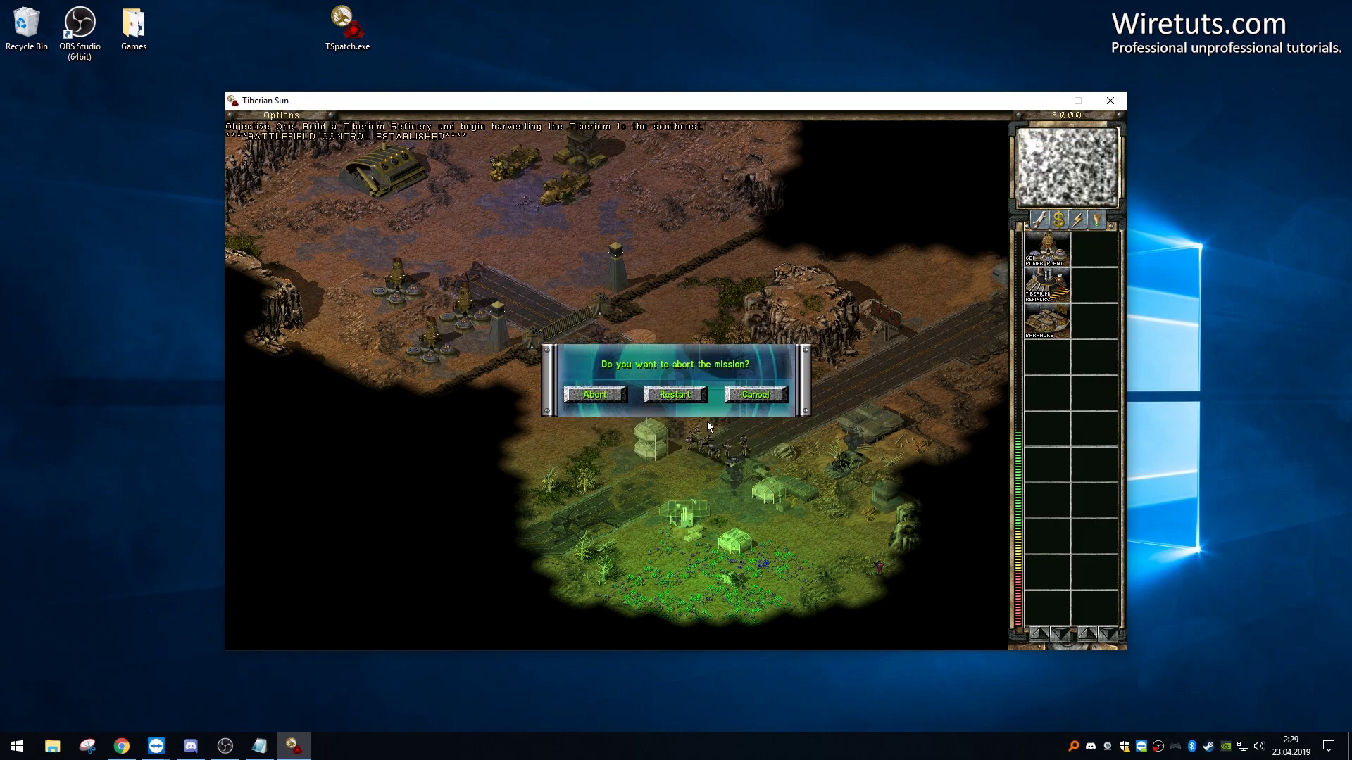
{"action": "left_click", "coordinate": [595, 395]}
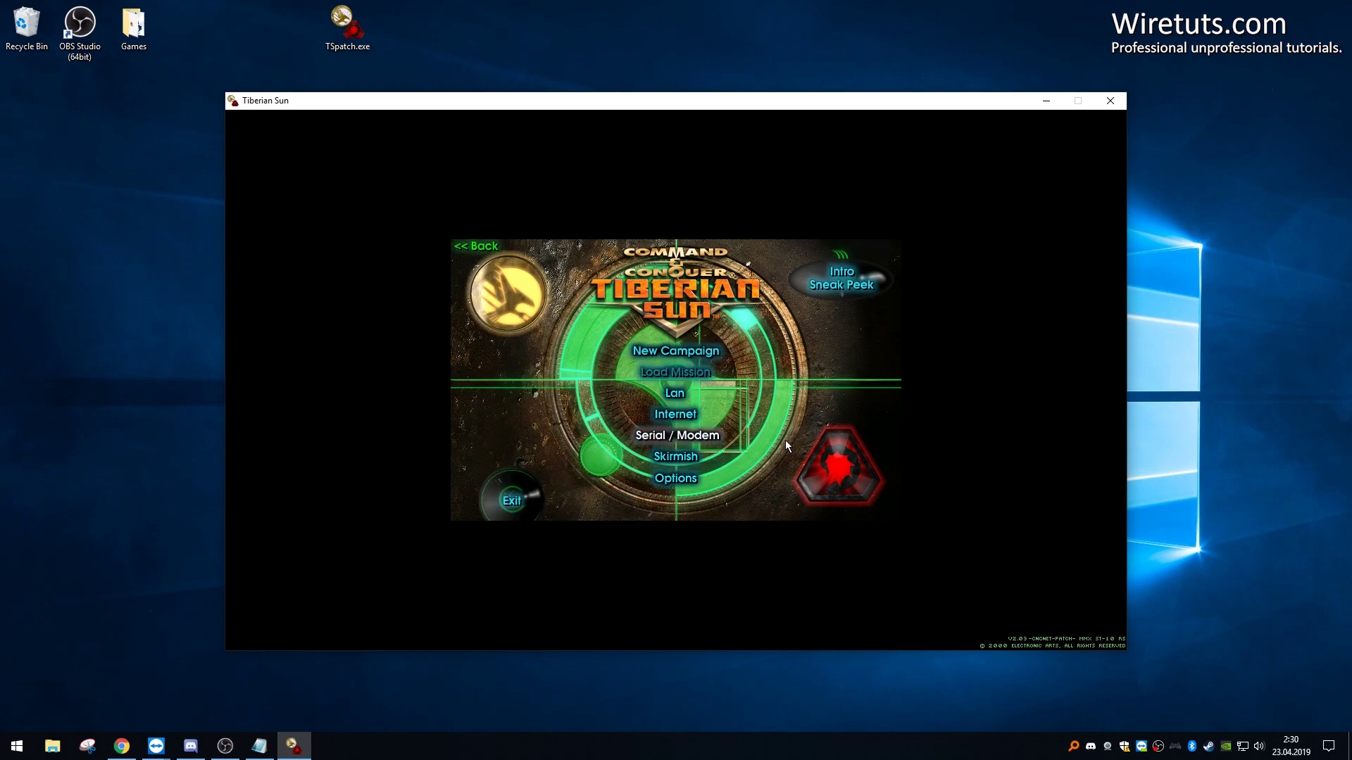
{"action": "left_click", "coordinate": [497, 252]}
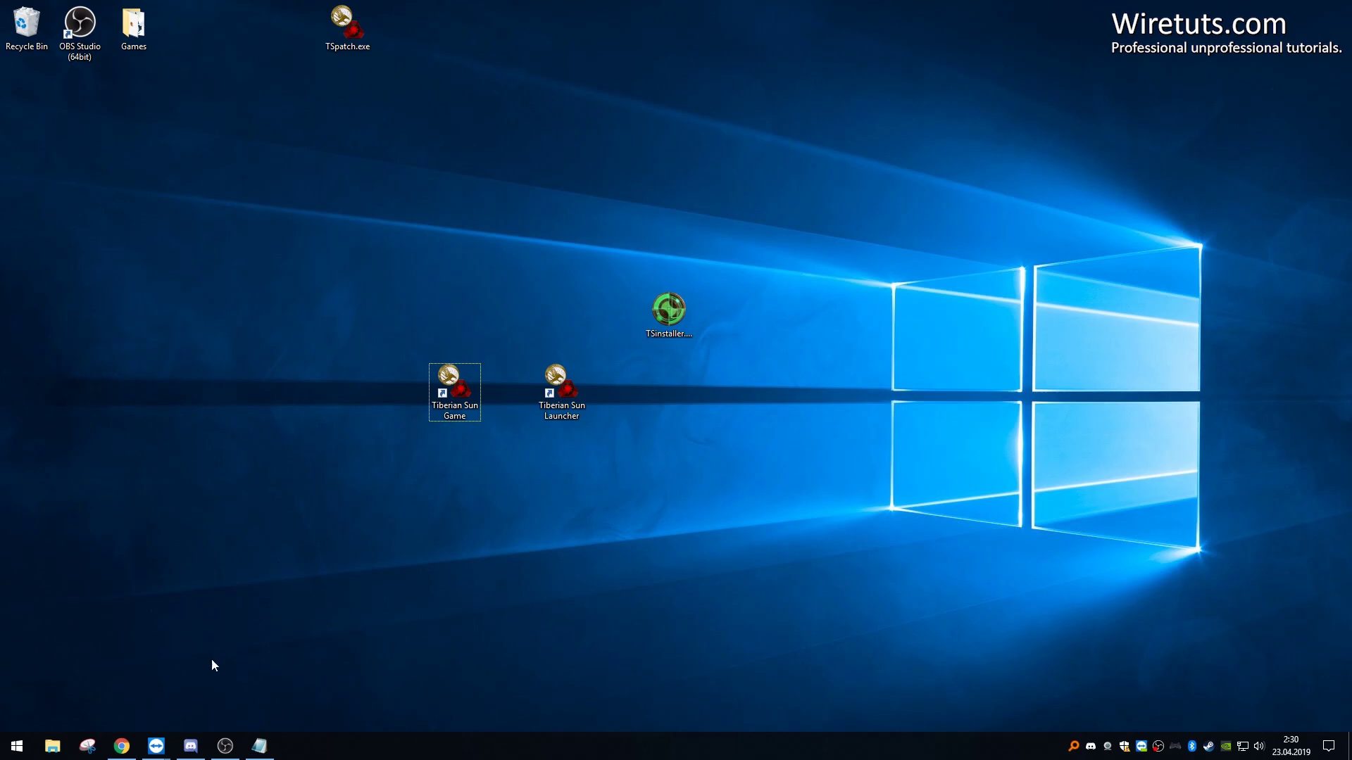
Step: Switch to Chrome, read the multiplayer patch instructions and the TSpatch.exe download link on the Wiretuts page, and minimize the browser
{"action": "left_click", "coordinate": [122, 746]}
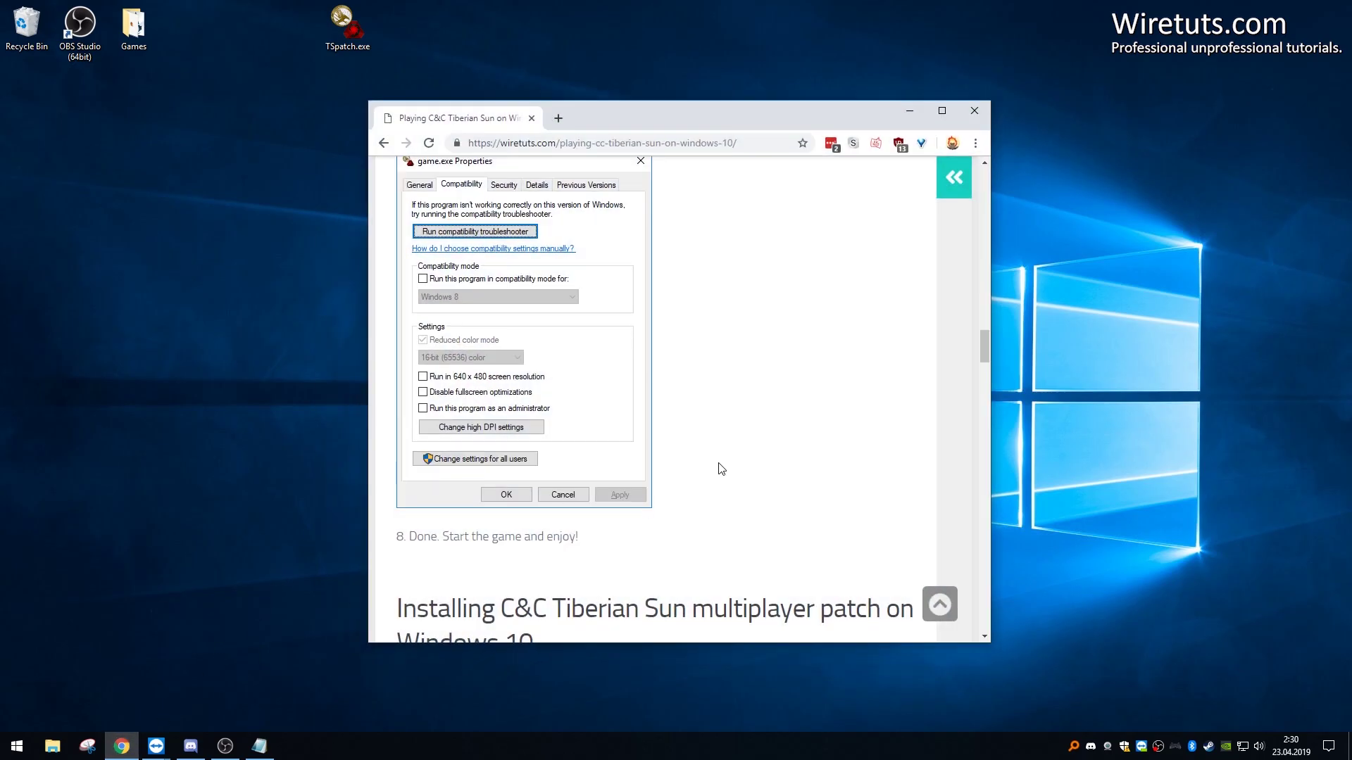
{"action": "scroll", "coordinate": [747, 251], "scroll_direction": "down", "scroll_amount": 4}
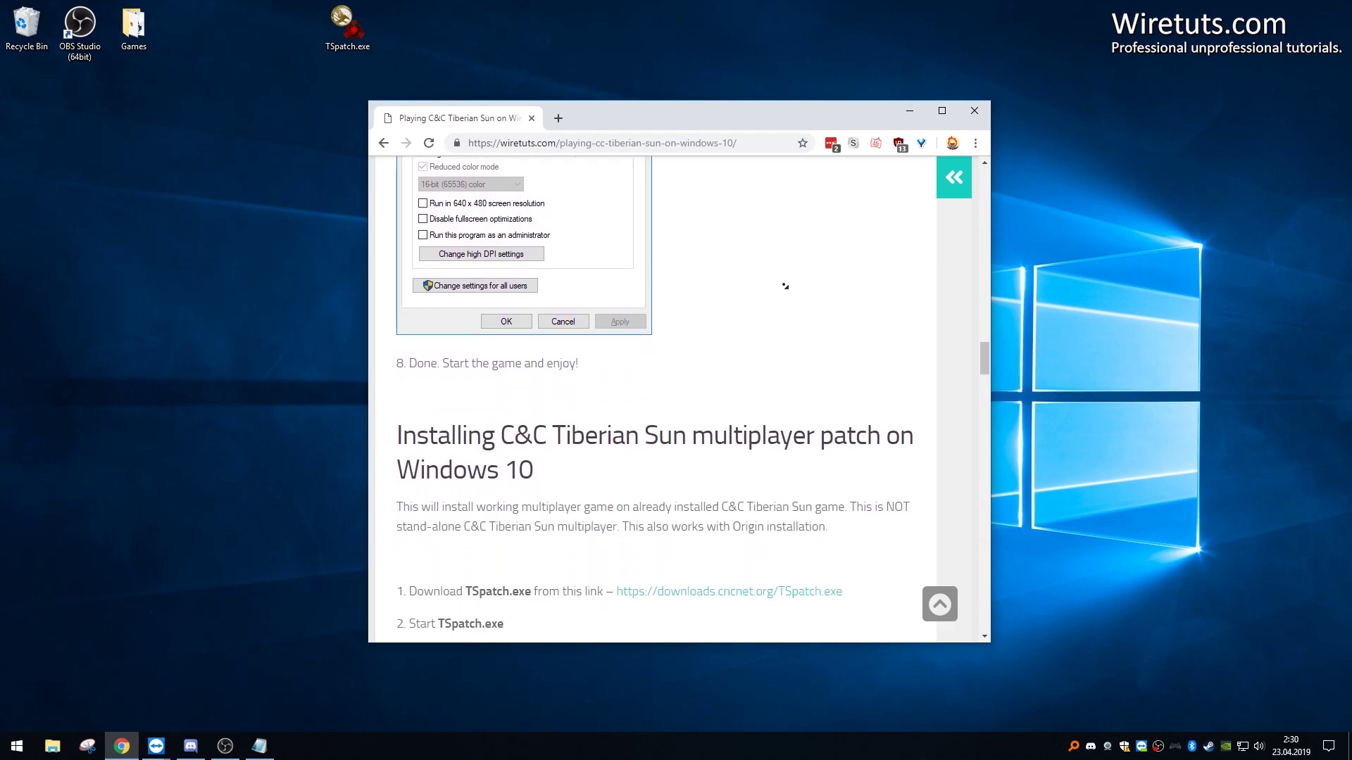
{"action": "scroll", "coordinate": [782, 290], "scroll_direction": "down", "scroll_amount": 1}
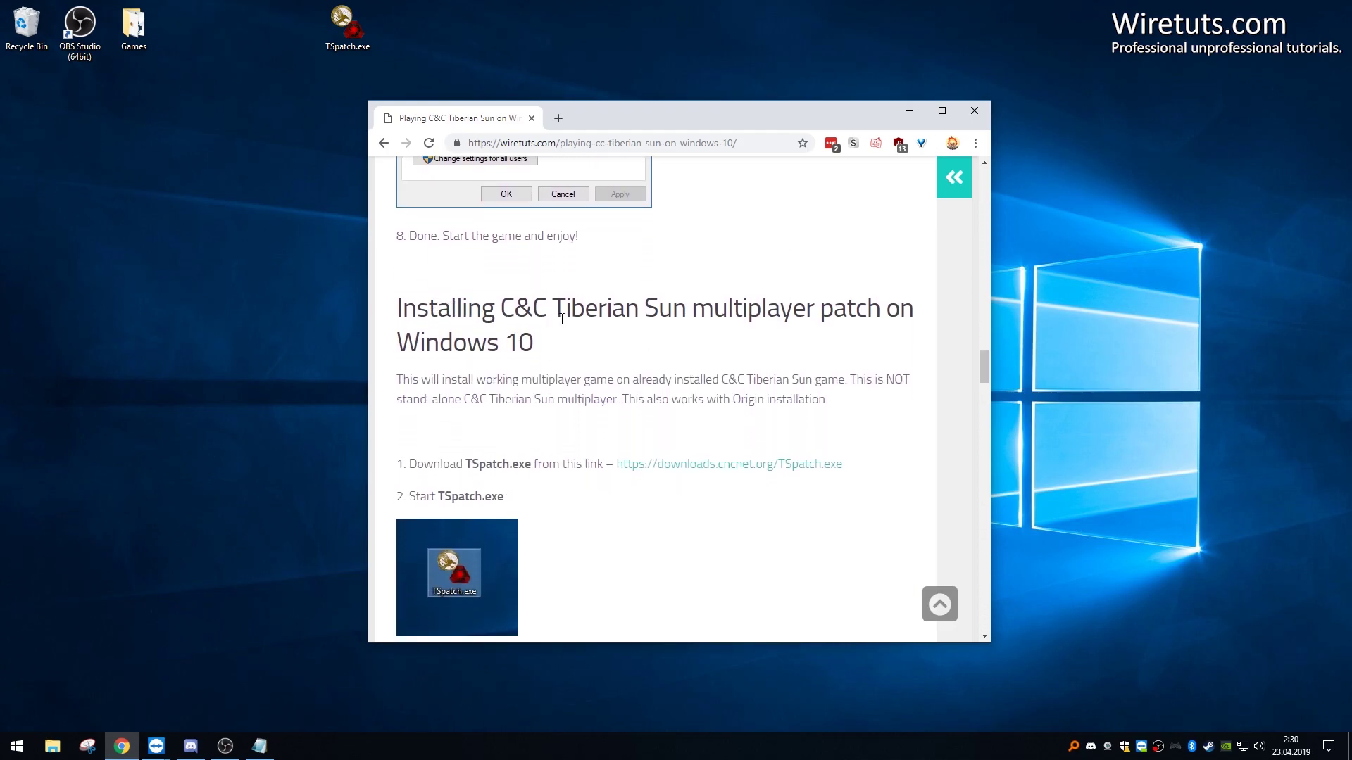
{"action": "scroll", "coordinate": [562, 319], "scroll_direction": "down", "scroll_amount": 1}
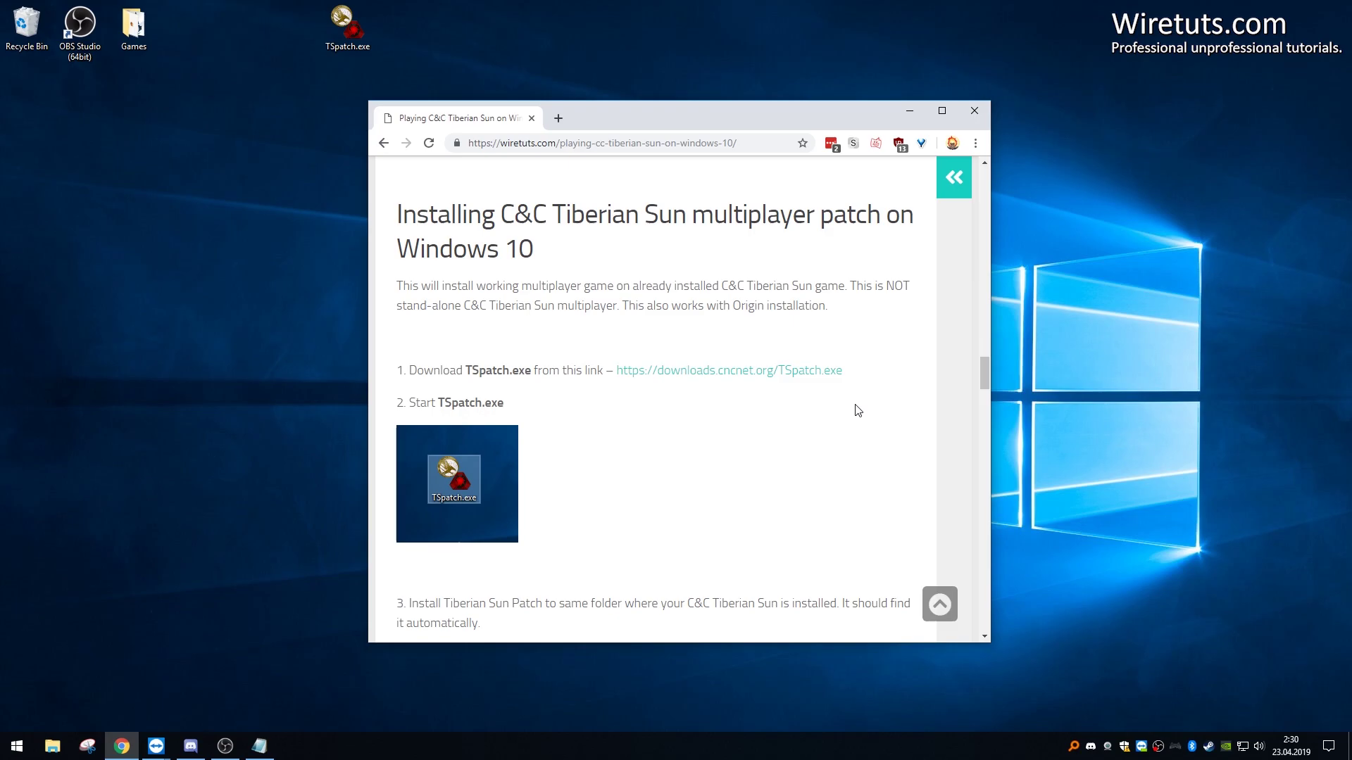
{"action": "left_click", "coordinate": [809, 381]}
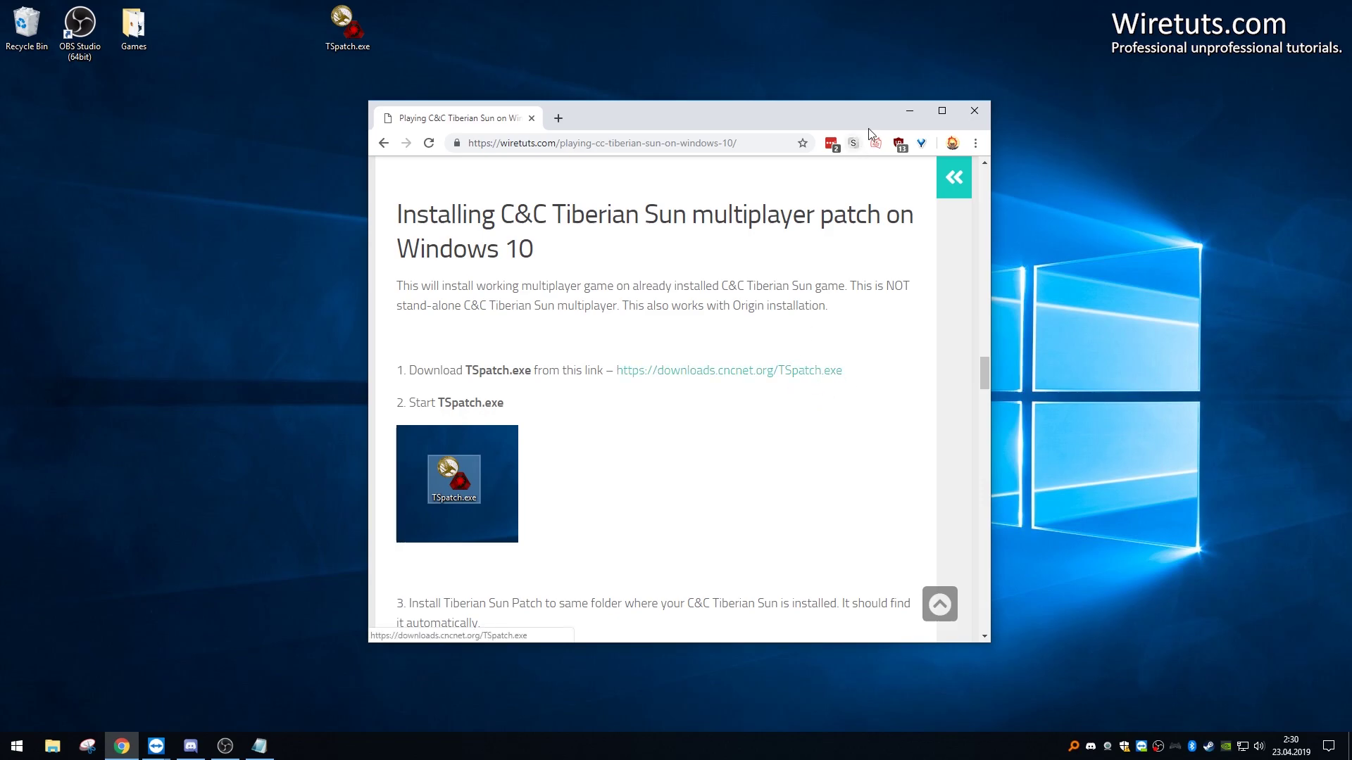
{"action": "left_click", "coordinate": [914, 112]}
Step: Move TSpatch.exe beside the game shortcuts, run it, accept the license agreement and install the patch into C:\Westwood\SUN
{"action": "left_click_drag", "start_coordinate": [345, 27], "coordinate": [445, 310]}
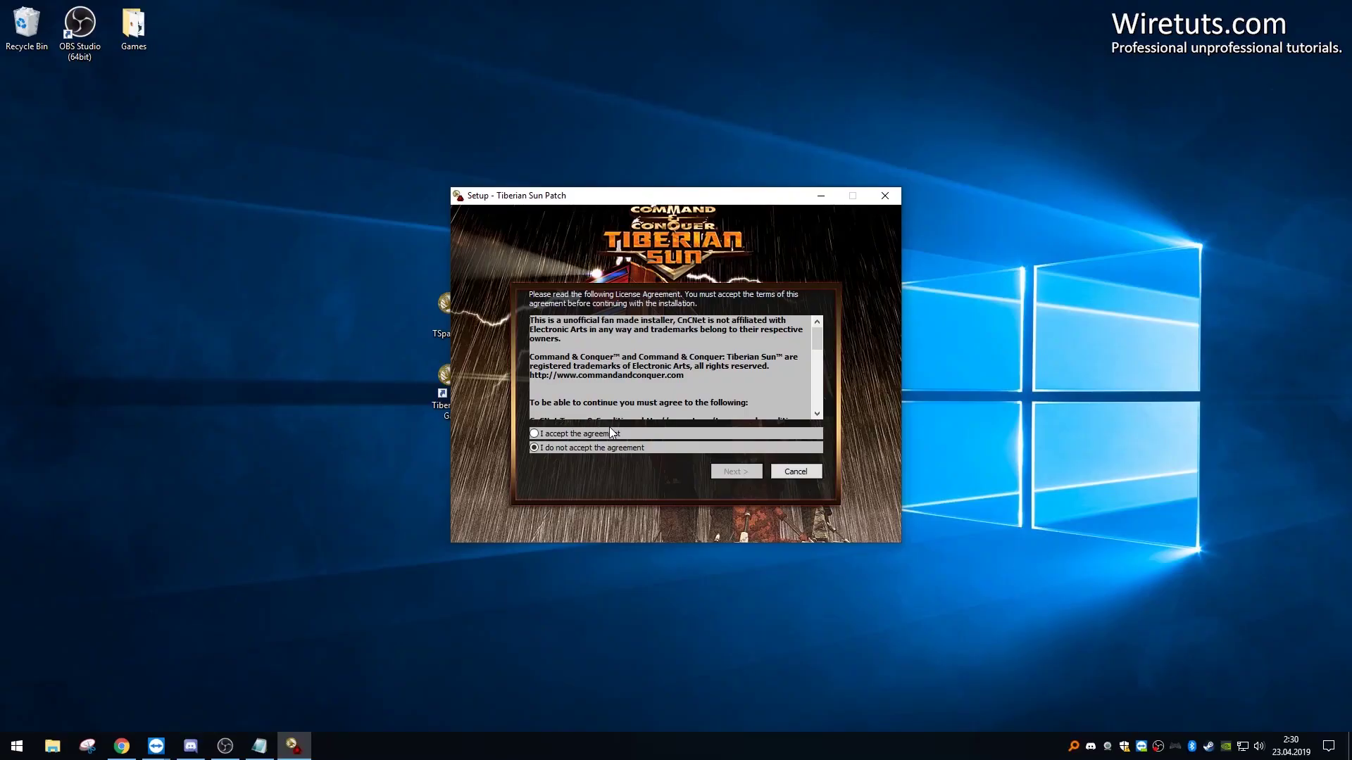
{"action": "left_click", "coordinate": [620, 433]}
{"action": "left_click", "coordinate": [736, 471]}
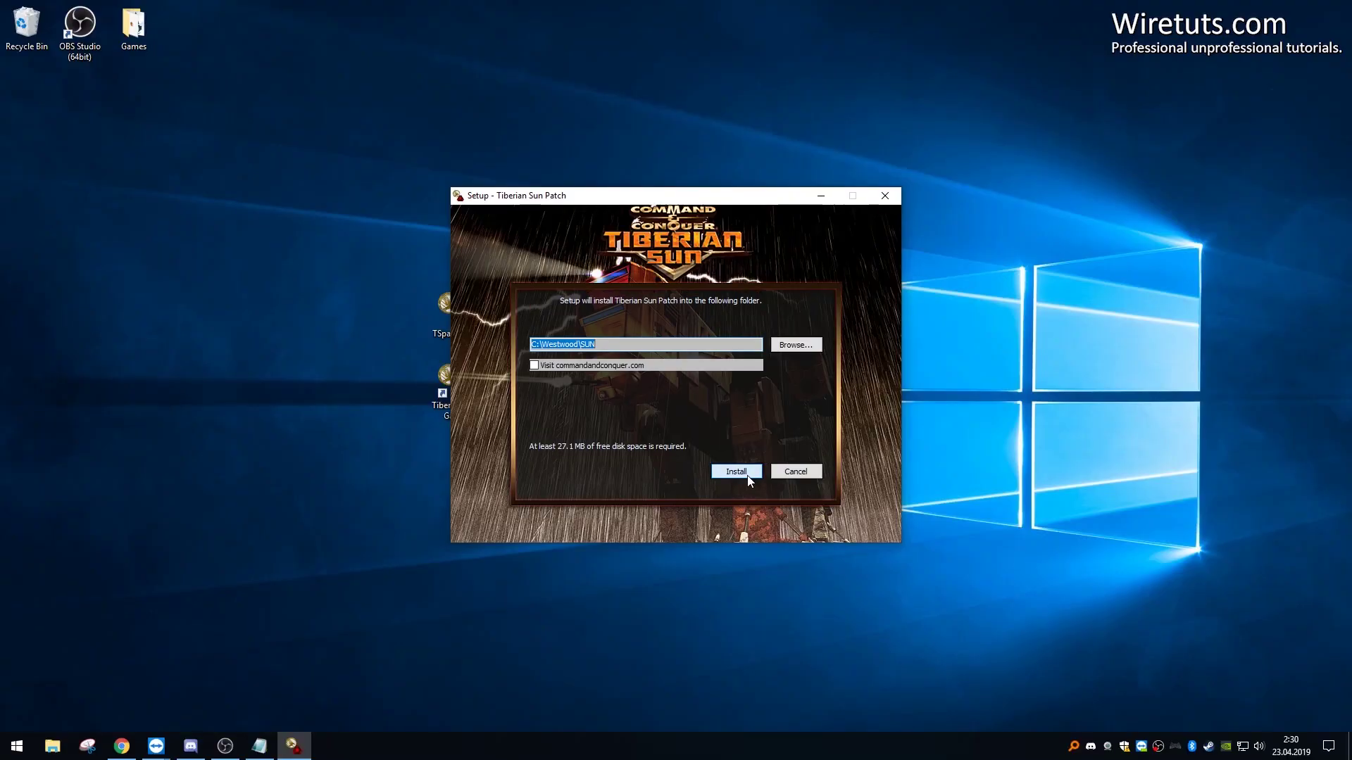
{"action": "left_click_drag", "start_coordinate": [599, 345], "coordinate": [547, 346]}
{"action": "left_click", "coordinate": [637, 342]}
{"action": "left_click", "coordinate": [742, 474]}
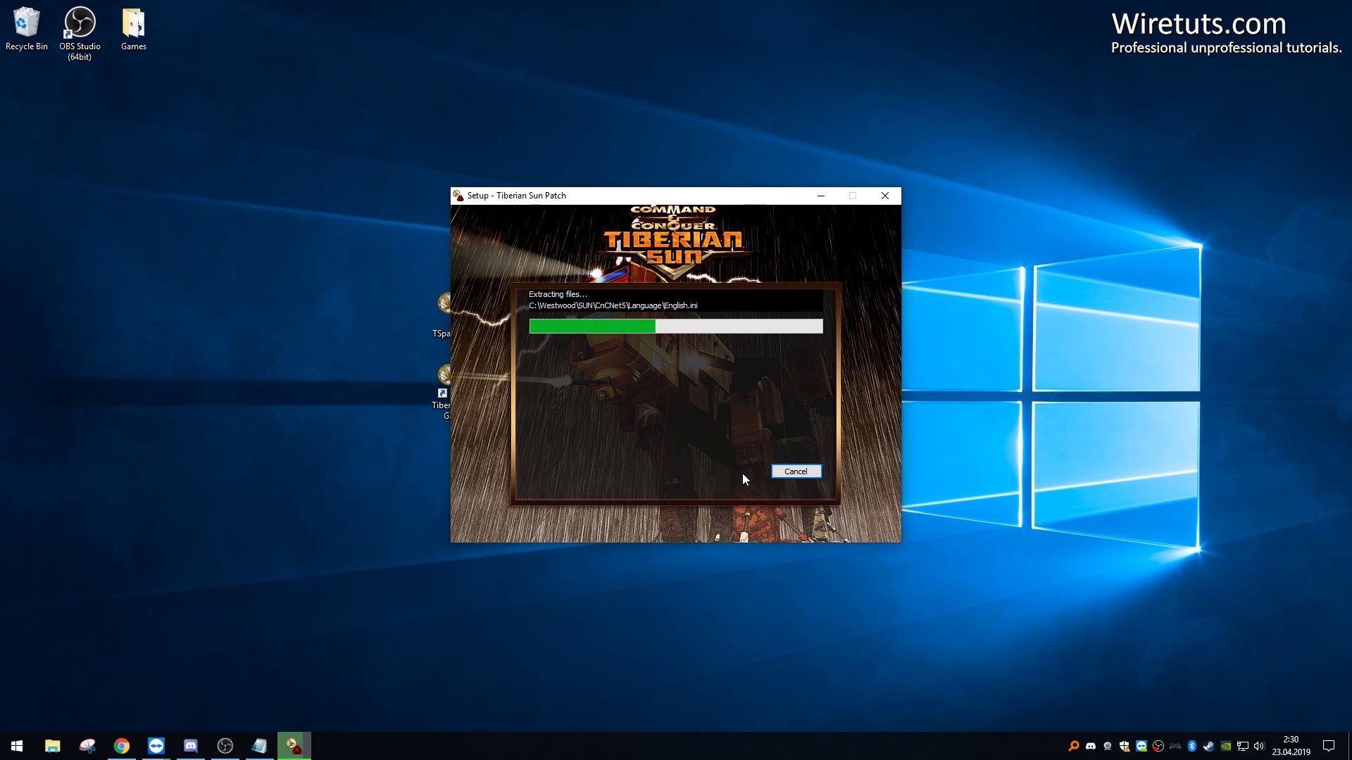